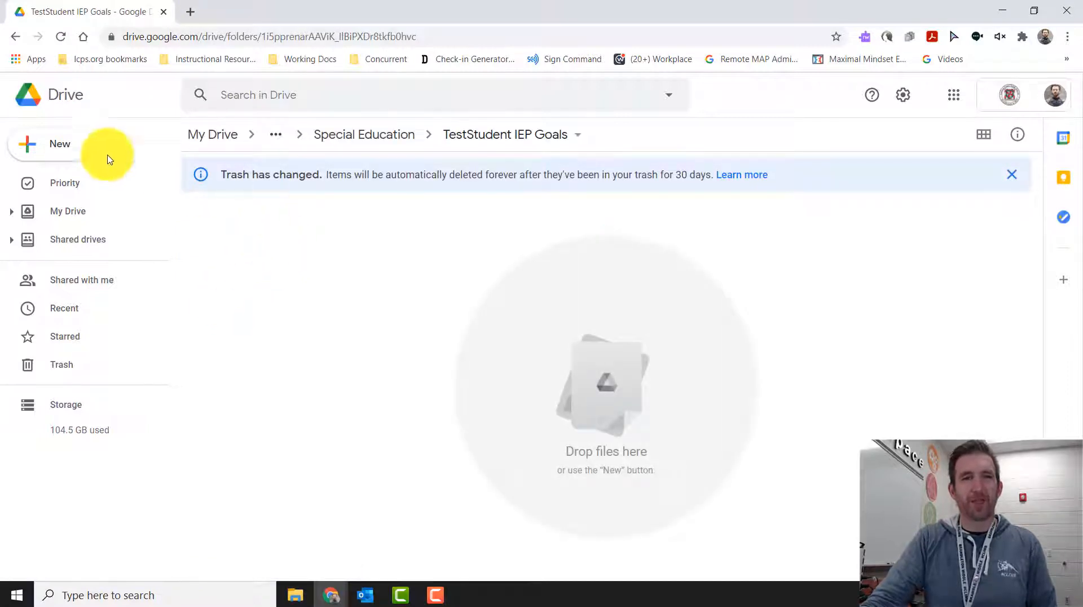
Create a new Google Docs document in this folder and enter the heading lines "Brambleton Middle School" and "Special Education Department", followed by a blank line.
{"action": "left_click", "coordinate": [54, 147]}
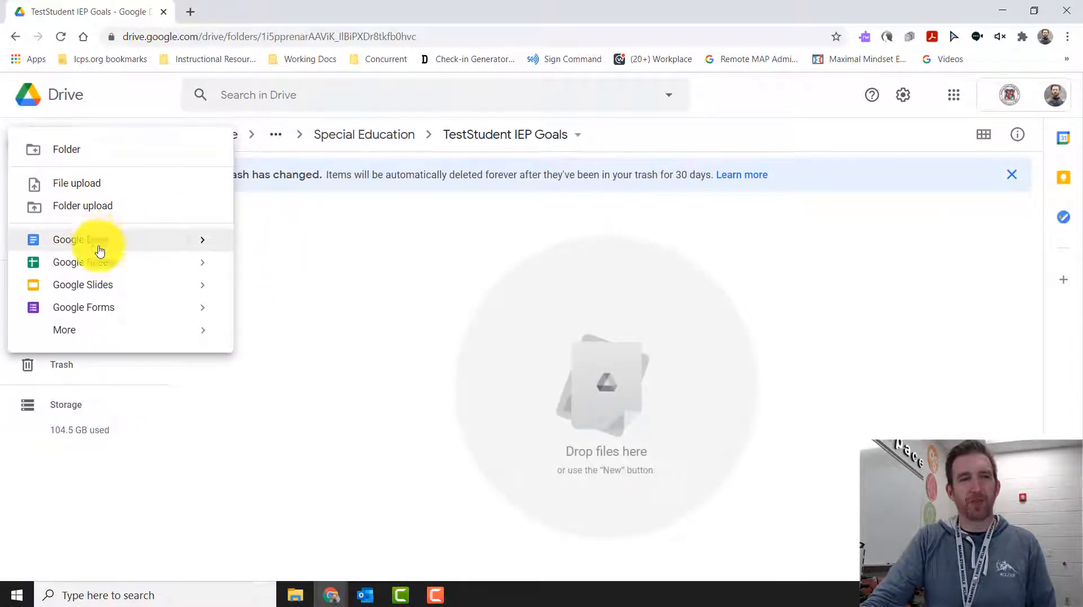
{"action": "left_click", "coordinate": [101, 242]}
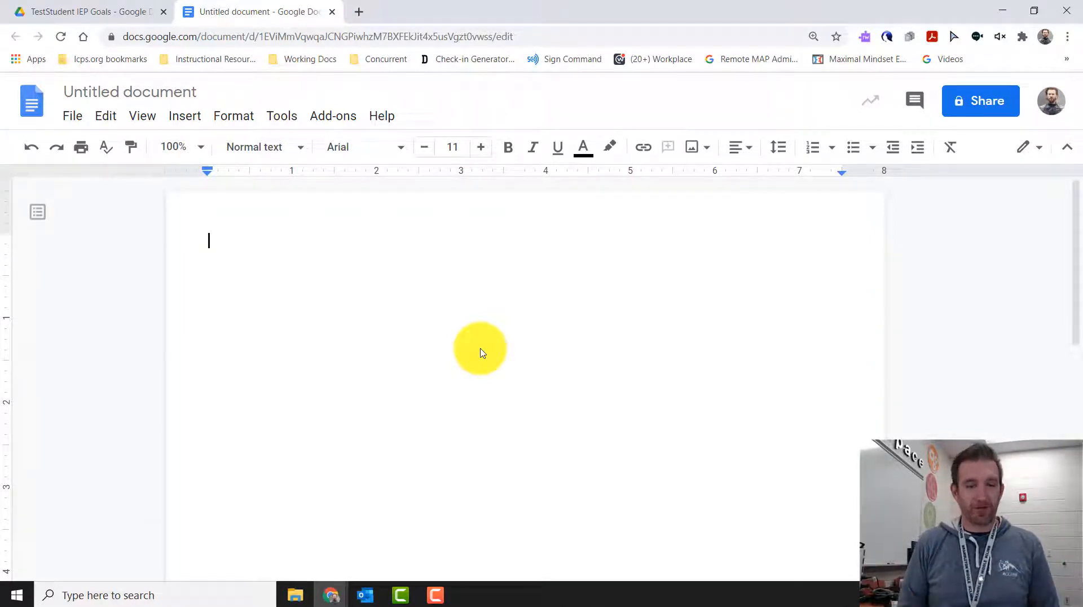
{"action": "type", "text": "Bramb"}
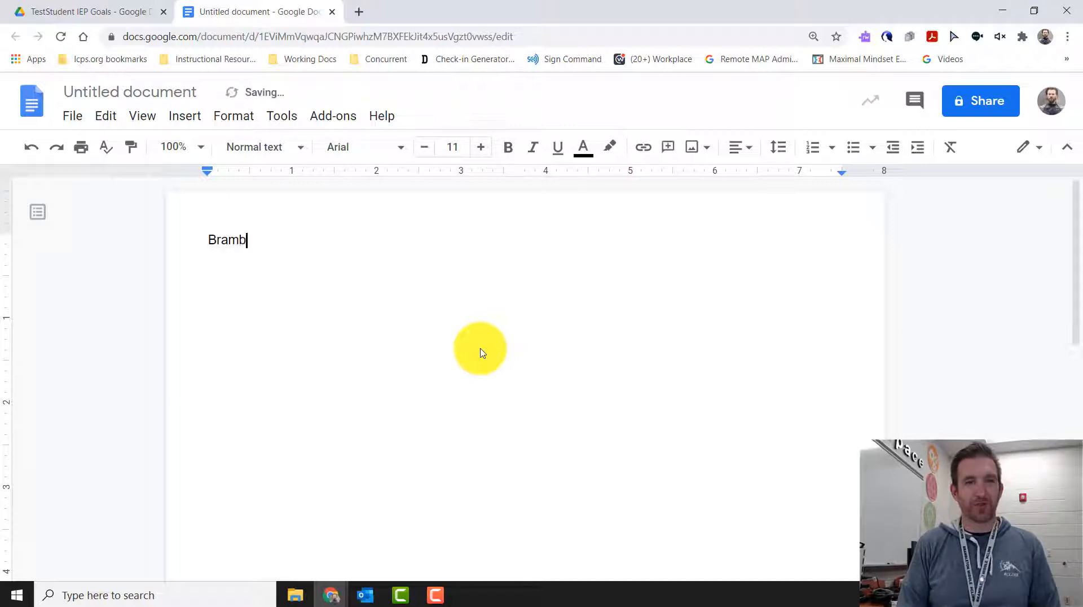
{"action": "type", "text": "leton Midde"}
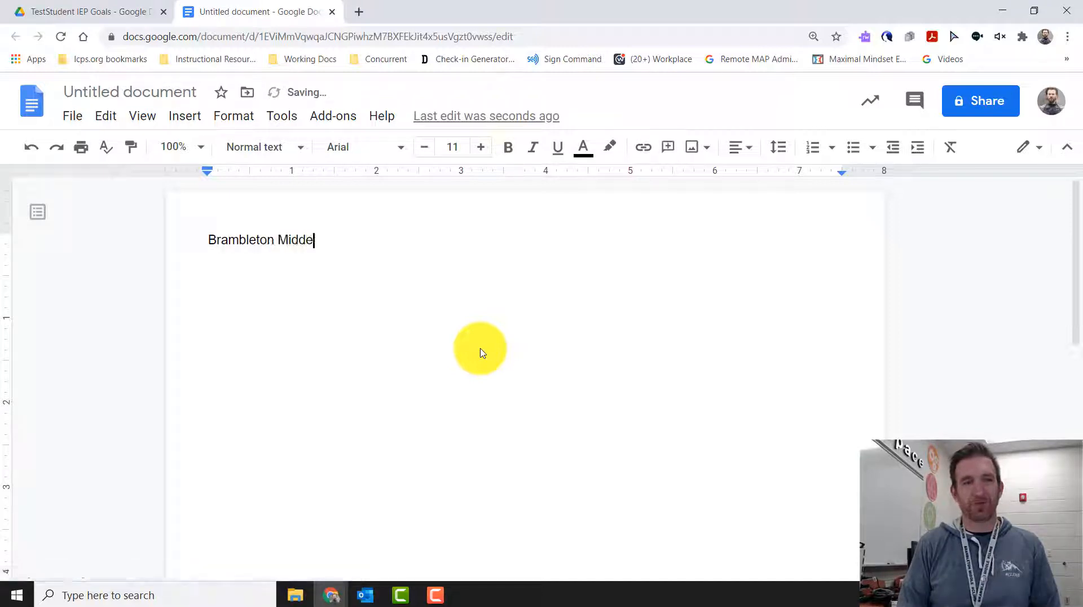
{"action": "type", "text": "lle School"}
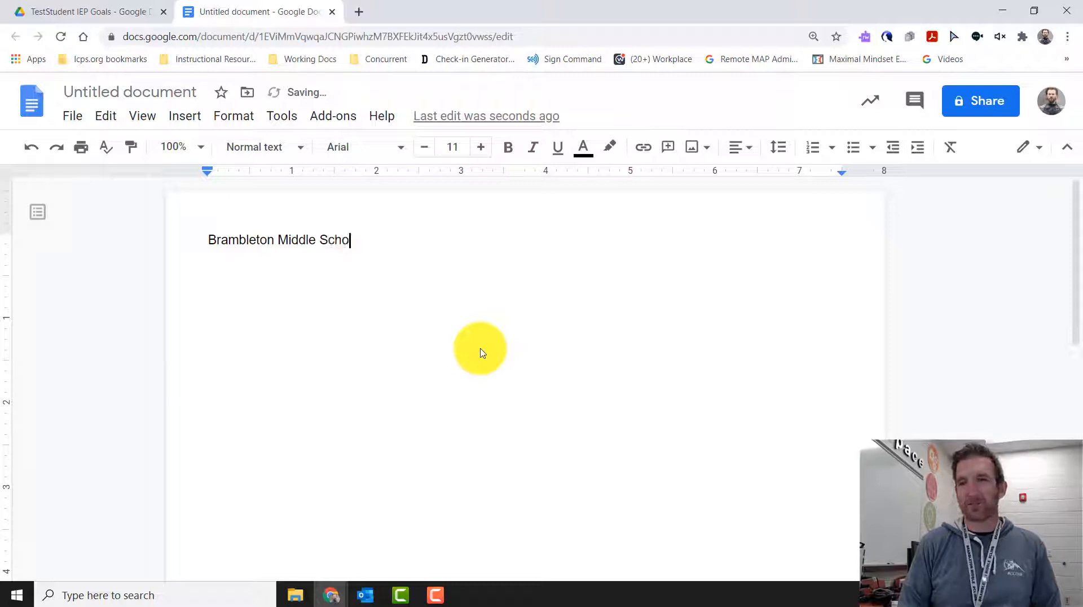
{"action": "key", "text": "Return"}
{"action": "type", "text": "Spec"}
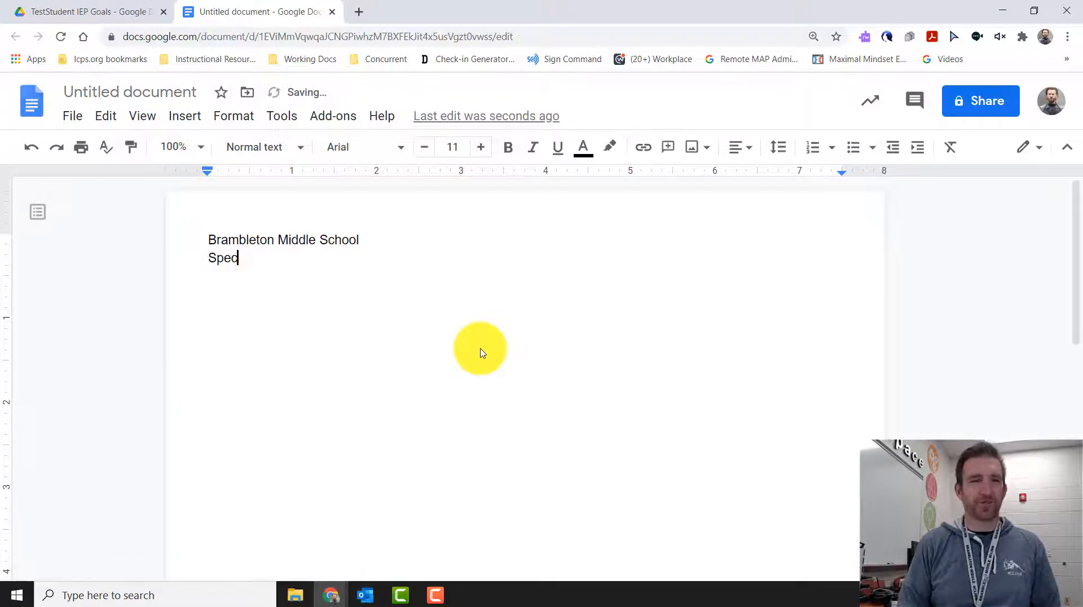
{"action": "type", "text": "ial Educatio"}
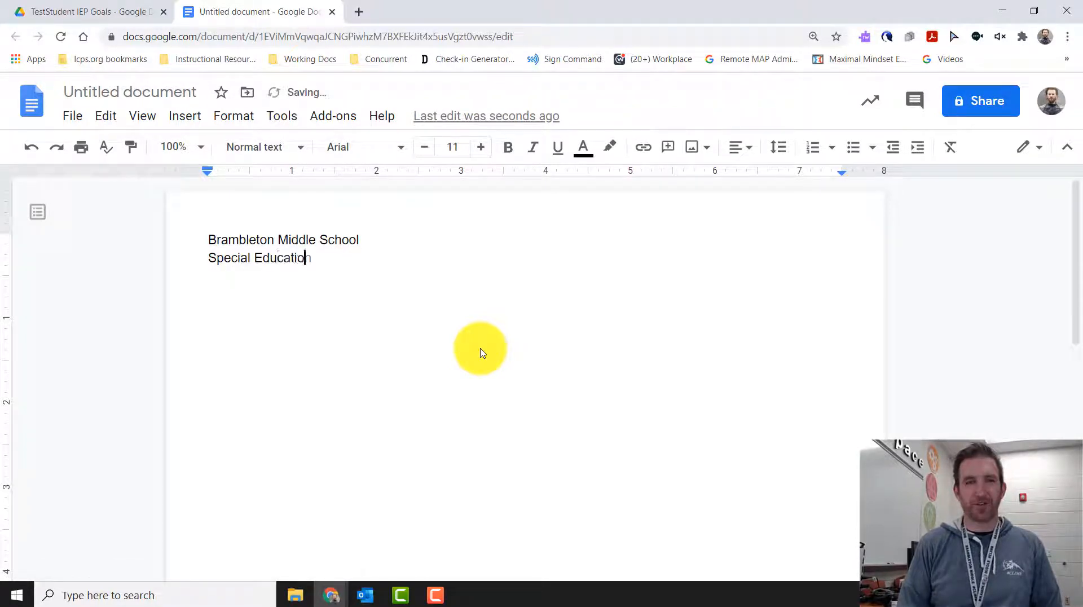
{"action": "type", "text": "n Department"}
{"action": "key", "text": "Return"}
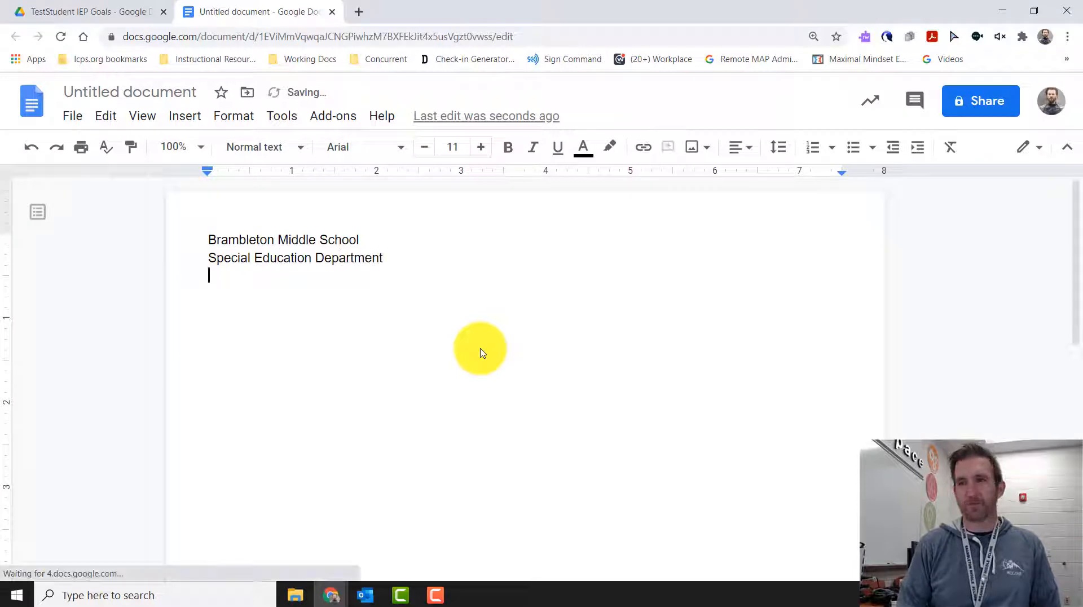
{"action": "key", "text": "Return"}
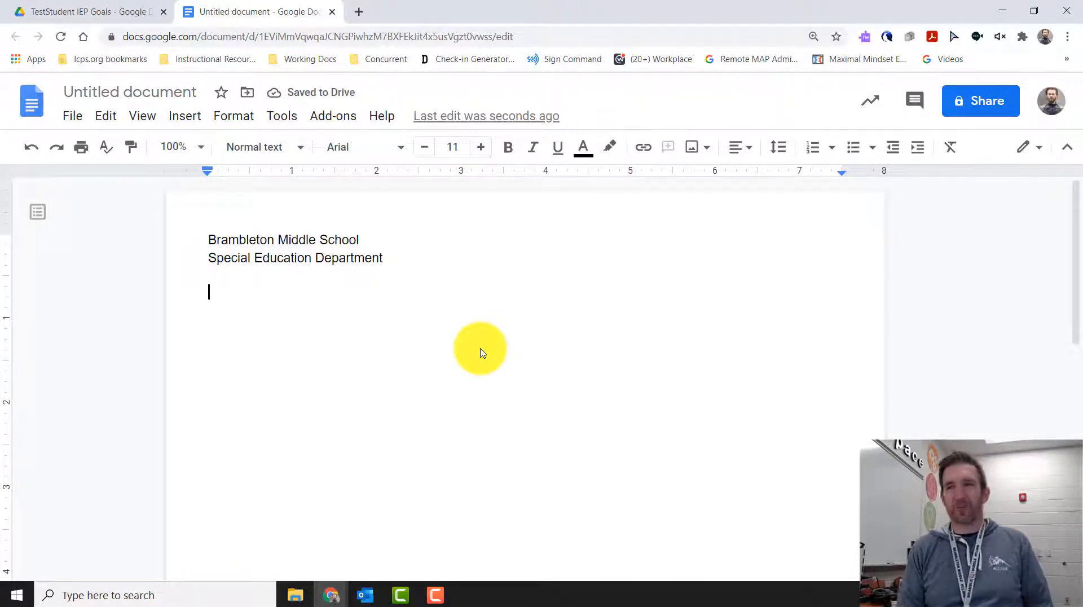
Add the lines "Student Name: TestStudent" and "Grade: 6" below the heading.
{"action": "type", "text": "Student Na"}
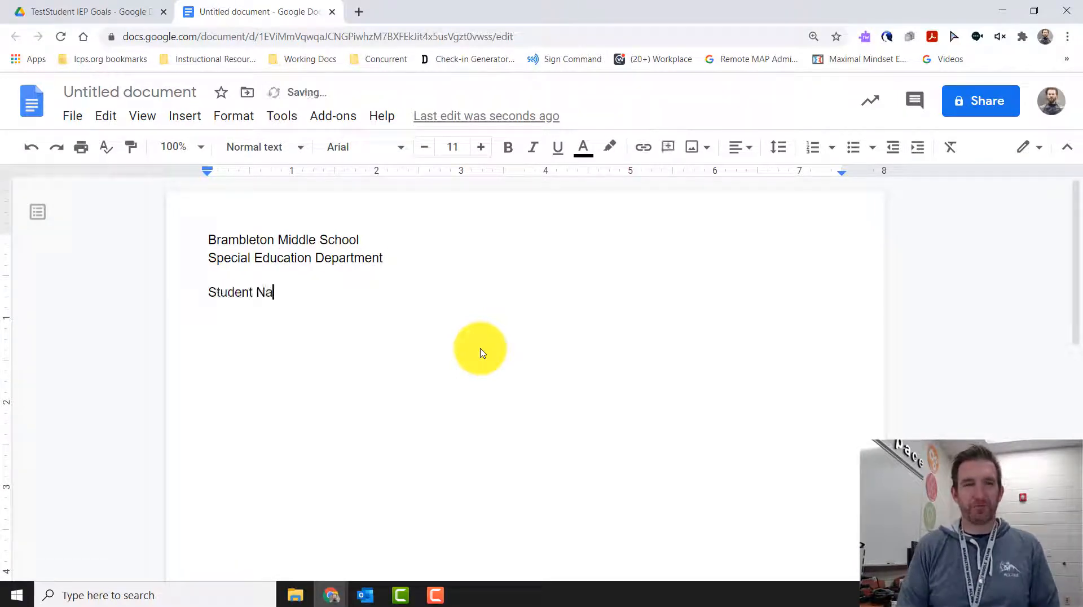
{"action": "type", "text": "me: TestStude"}
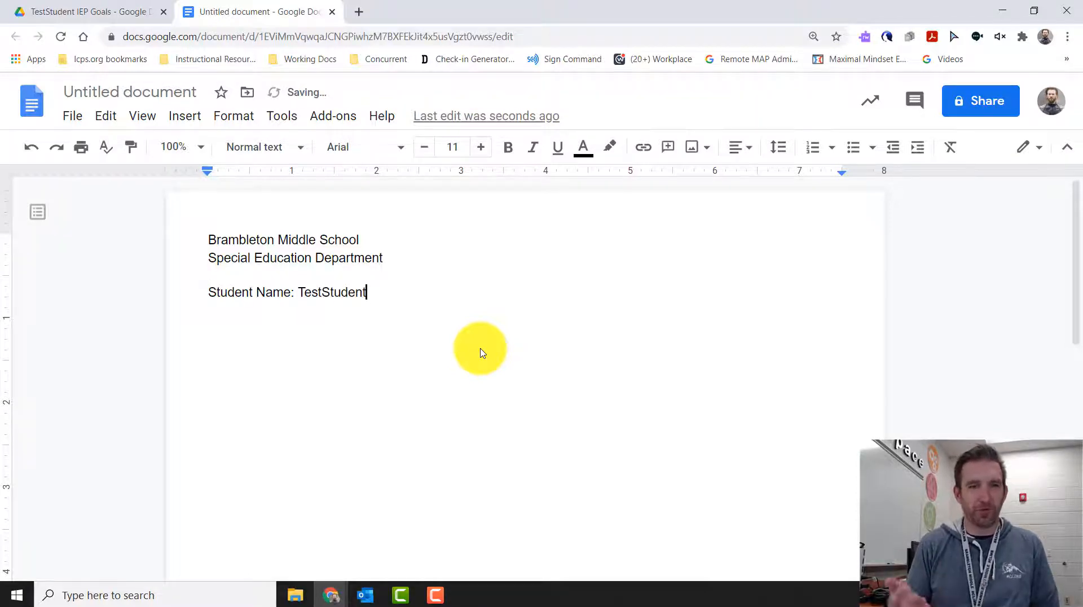
{"action": "type", "text": "nt"}
{"action": "key", "text": "Return"}
{"action": "type", "text": "Grad"}
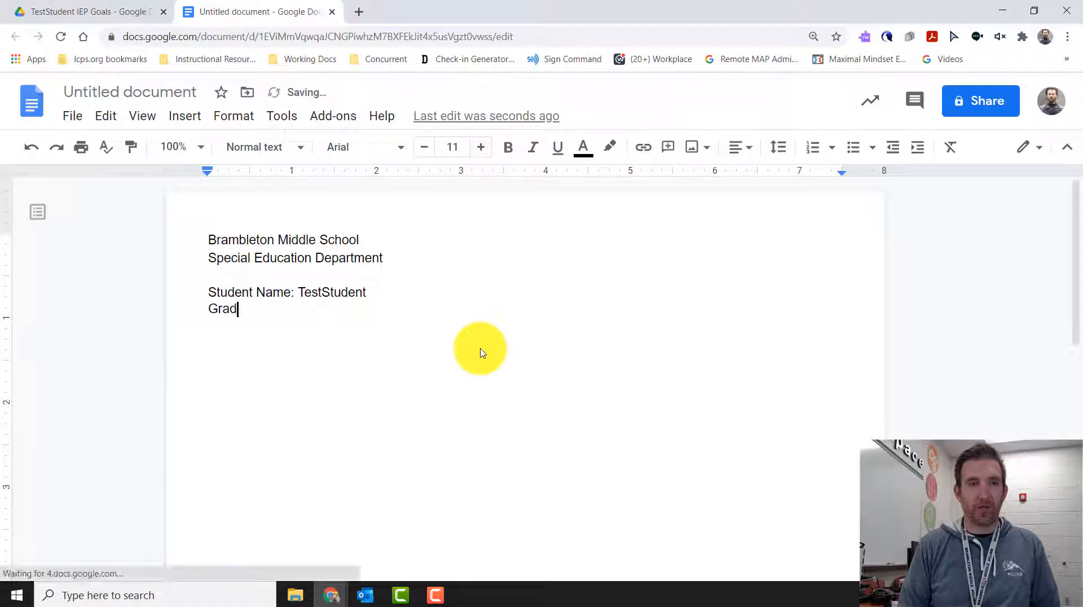
{"action": "type", "text": "e: 6"}
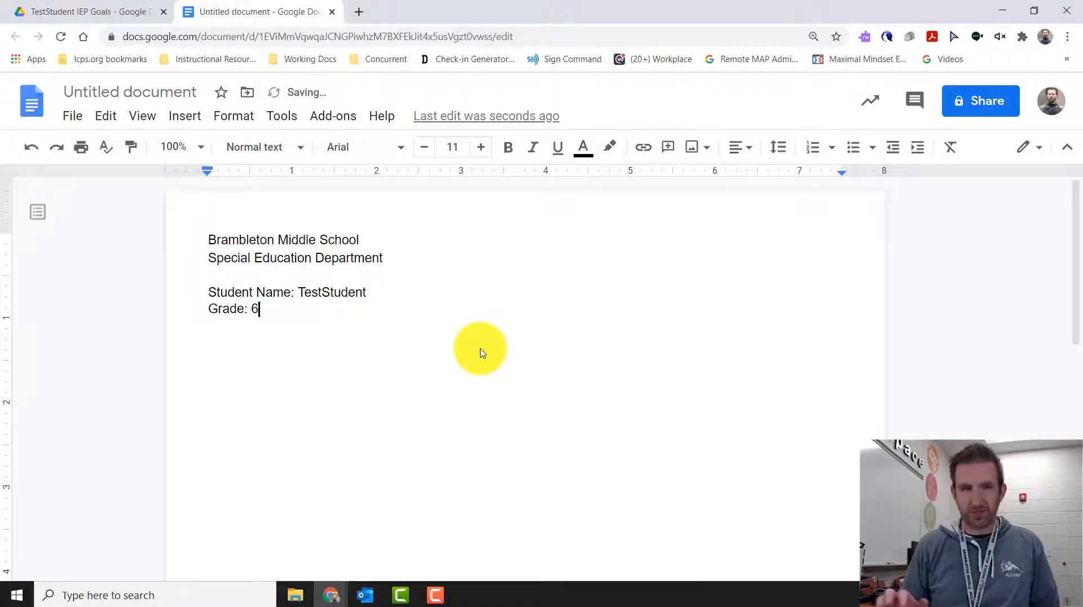
Add a "Case Manager:" line with the case manager's surname beneath the grade line, and start a new line.
{"action": "key", "text": "Return"}
{"action": "type", "text": "Case "}
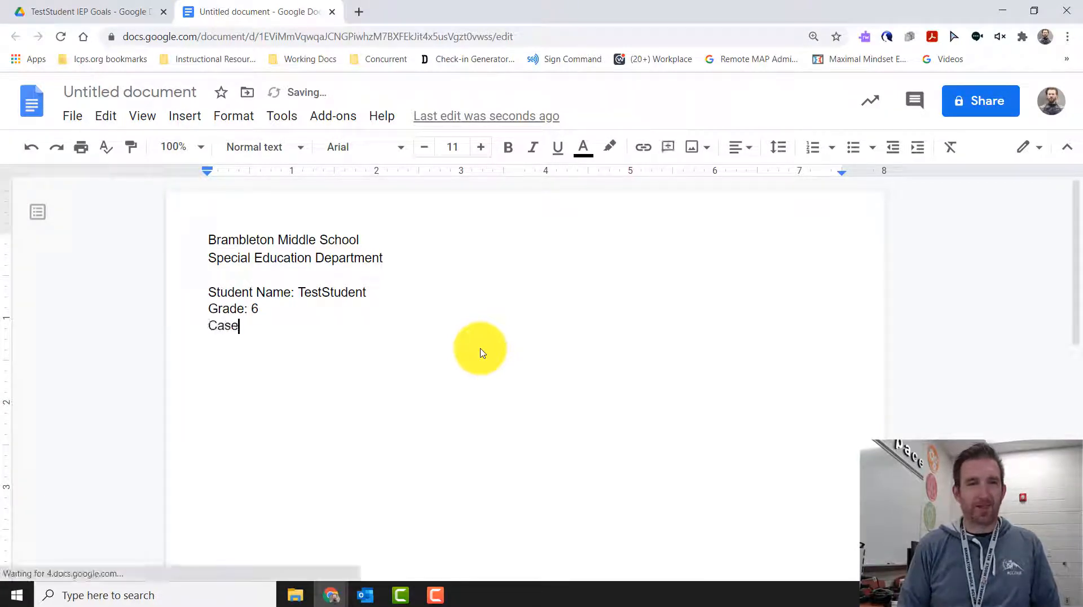
{"action": "type", "text": "man"}
{"action": "key", "text": "BackSpace"}
{"action": "key", "text": "BackSpace"}
{"action": "key", "text": "BackSpace"}
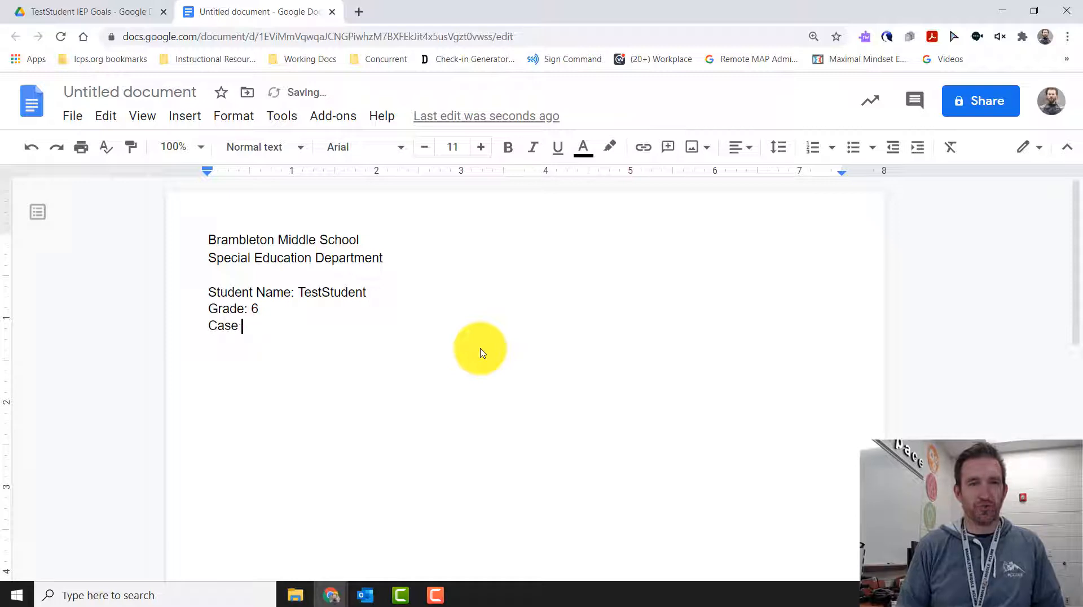
{"action": "type", "text": "Manager: "}
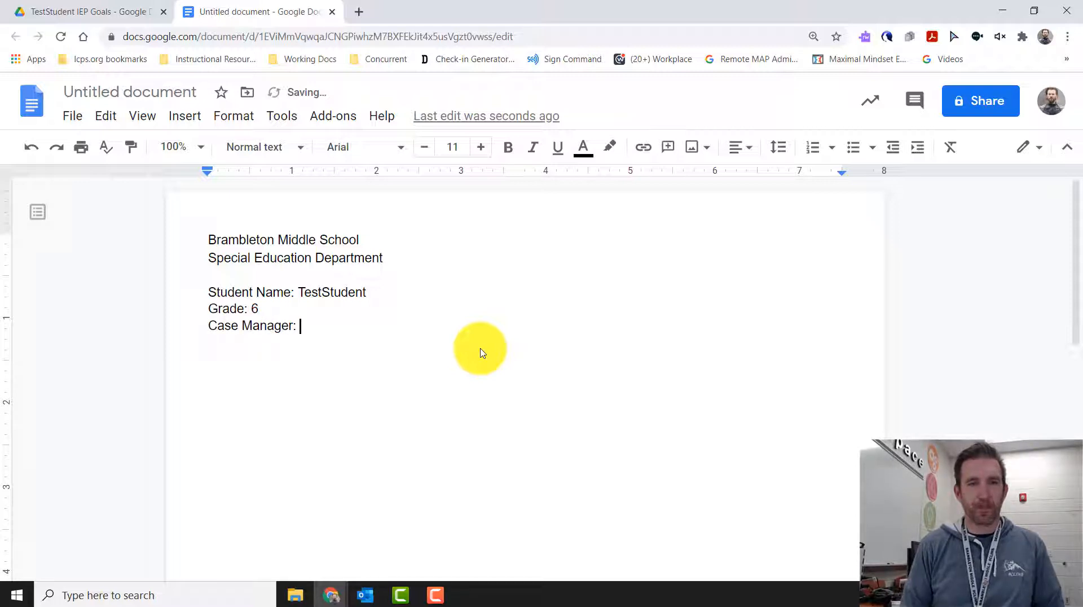
{"action": "type", "text": "Peterso"}
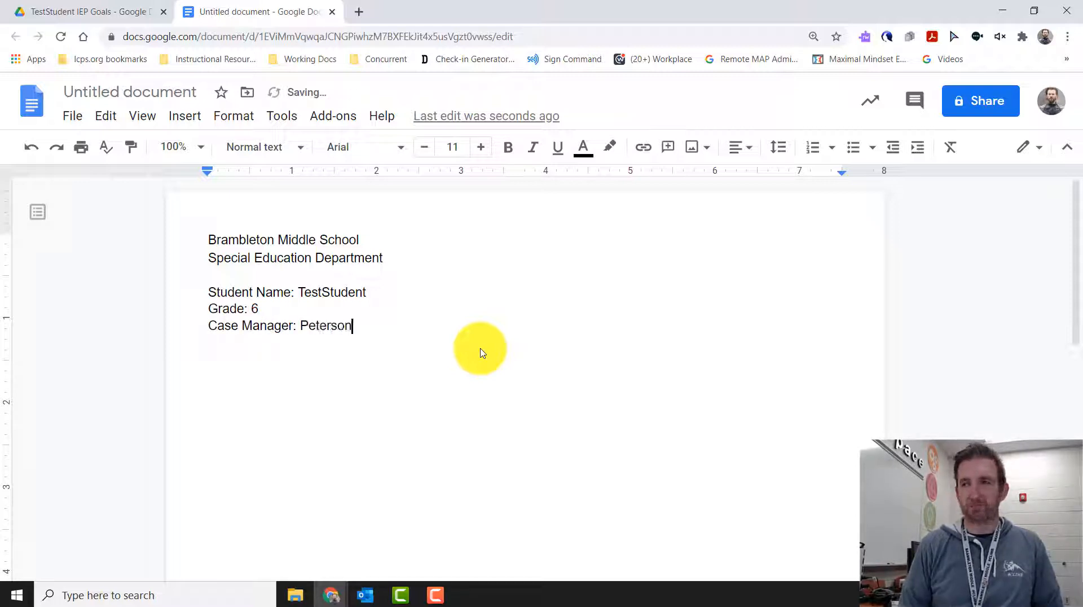
{"action": "type", "text": "n"}
{"action": "key", "text": "Return"}
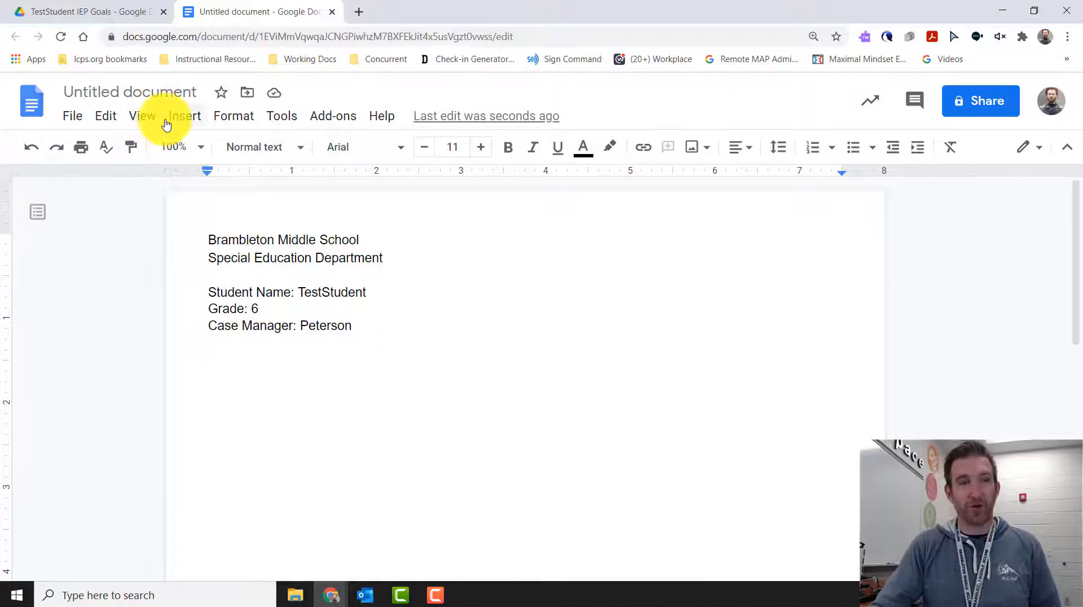
Insert a table with three columns and three rows below the student details.
{"action": "left_click", "coordinate": [190, 119]}
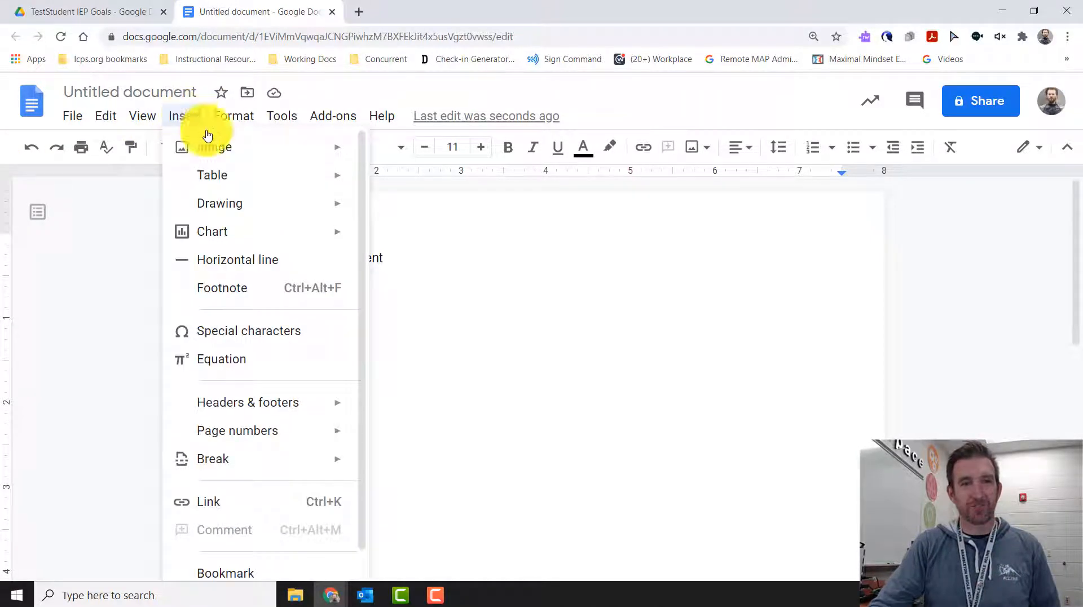
{"action": "mouse_move", "coordinate": [257, 187]}
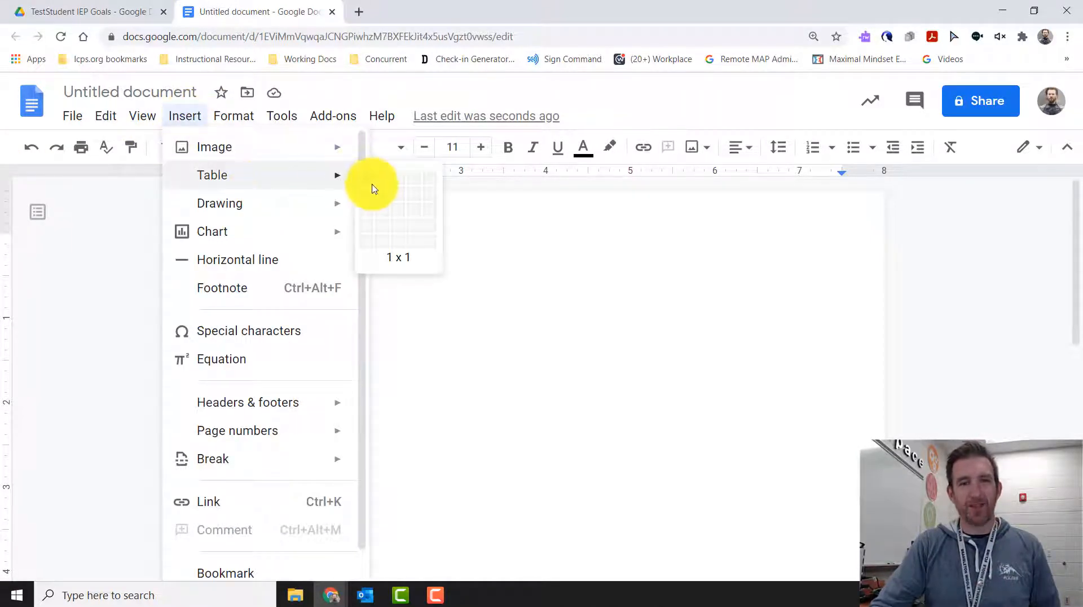
{"action": "left_click", "coordinate": [396, 216]}
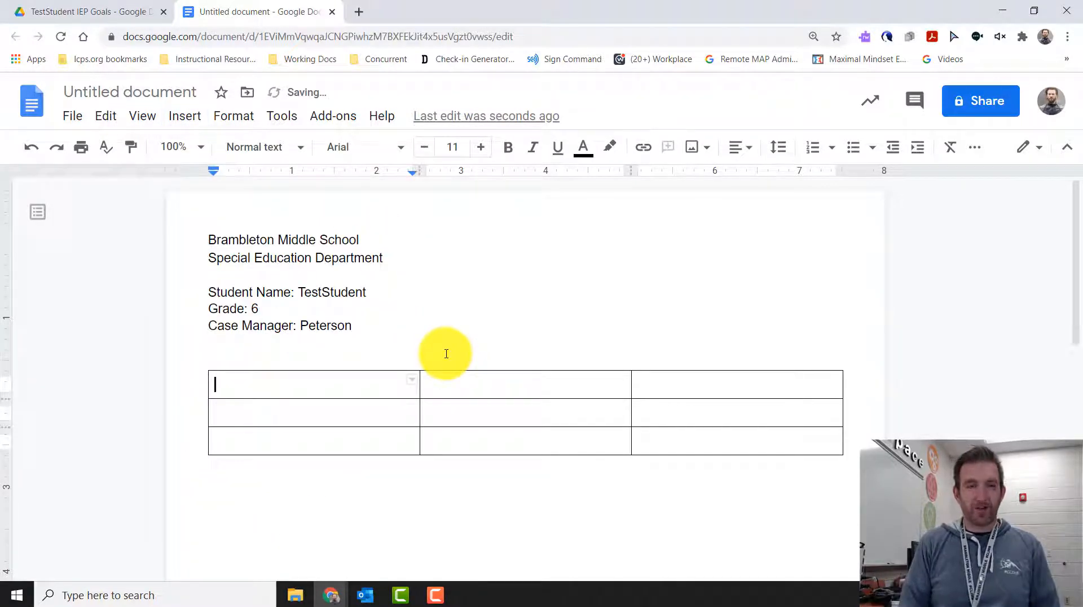
Label the table's first-column cells Goal 1, Goal 2 and Goal 3, and narrow that column.
{"action": "type", "text": "Goal 1"}
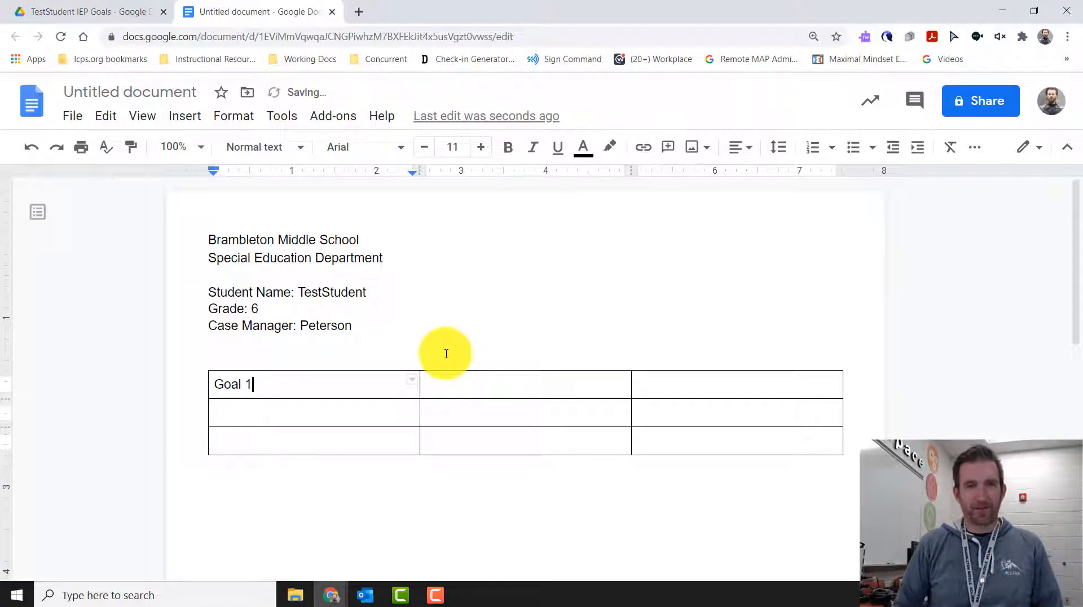
{"action": "key", "text": "Down"}
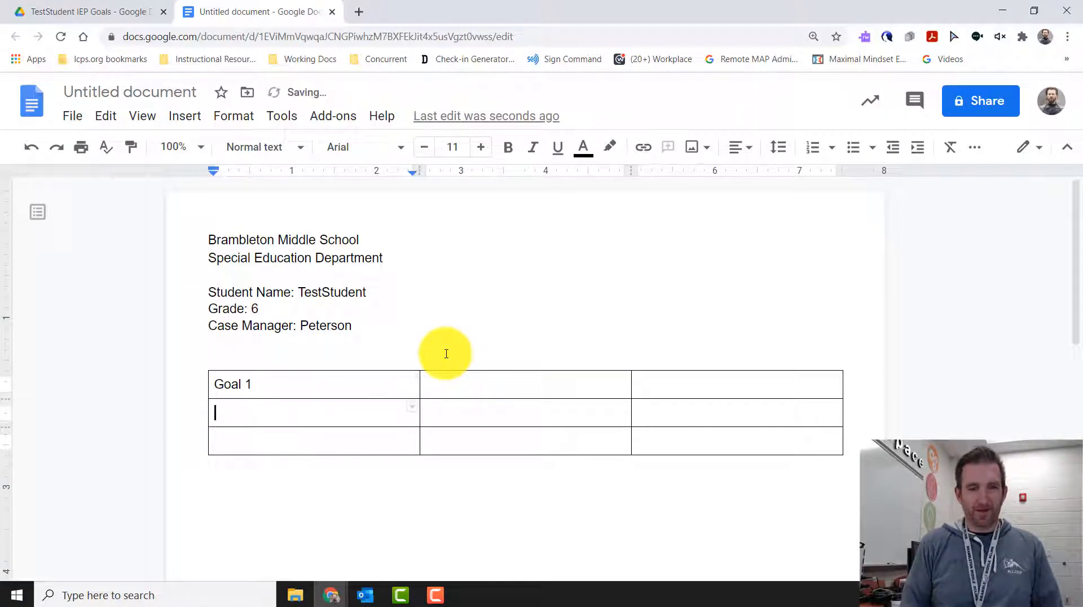
{"action": "type", "text": "Goal 2"}
{"action": "key", "text": "Down"}
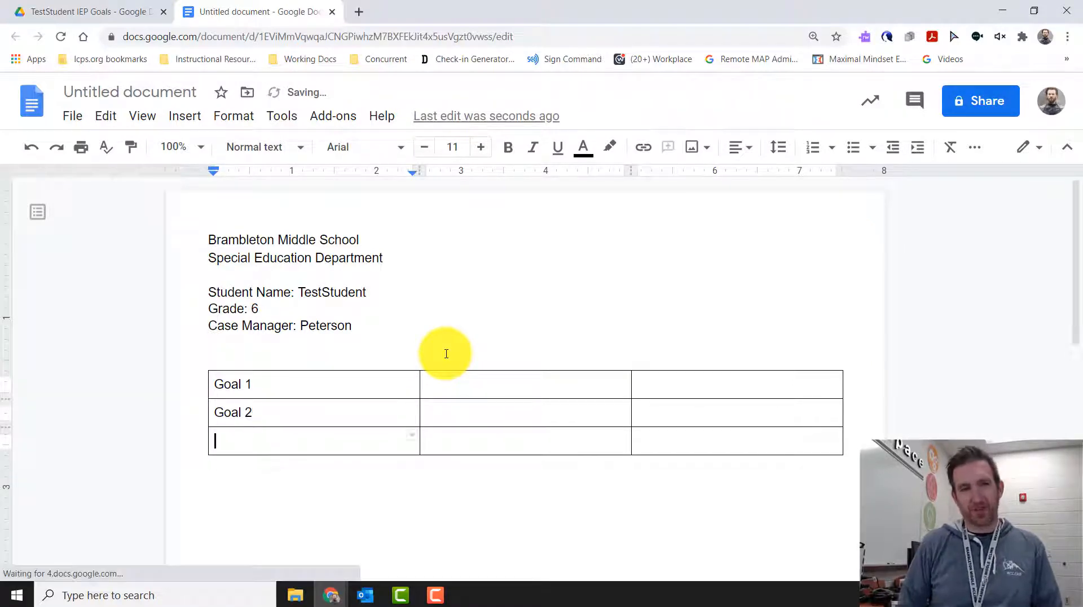
{"action": "type", "text": "Goal "}
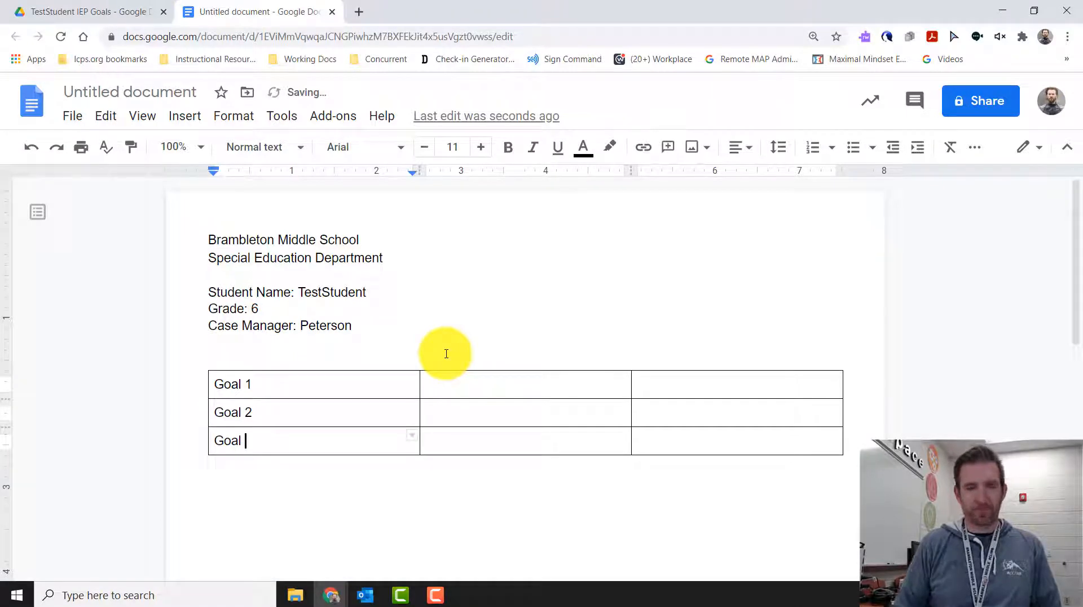
{"action": "type", "text": "3"}
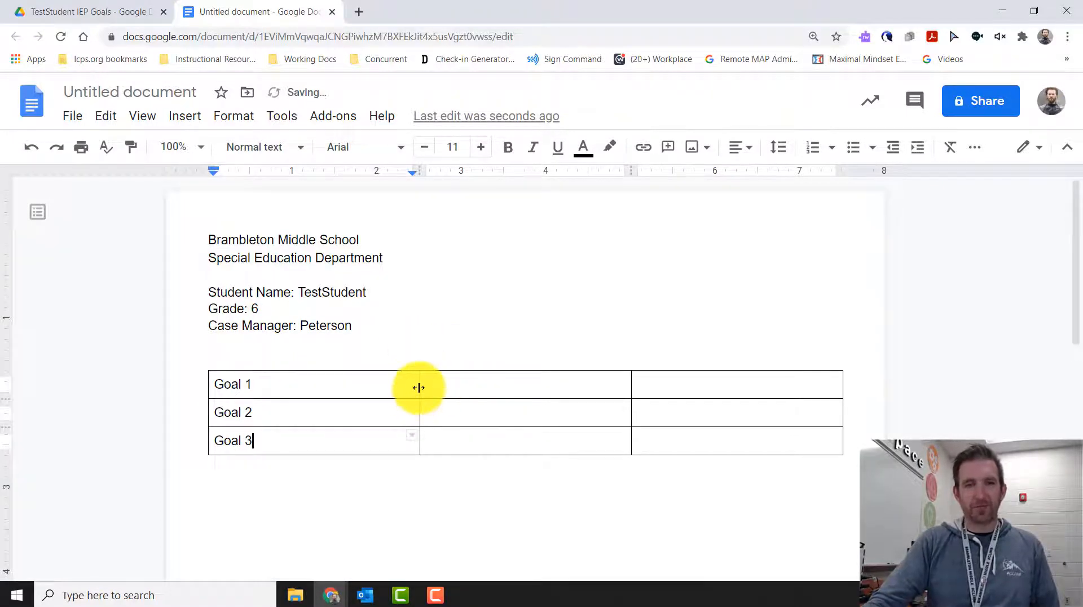
{"action": "left_click_drag", "start_coordinate": [418, 387], "coordinate": [401, 343]}
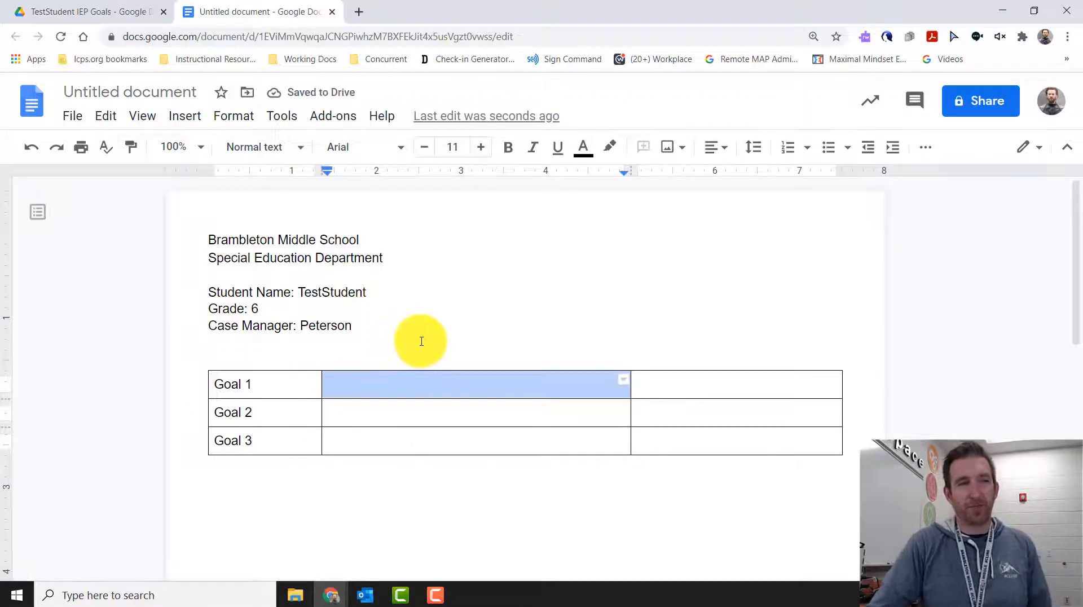
Fill the cell beside Goal 1 with the October 2021 goal on whole number and decimal multi-step problems, 3 out of 4 opportunities.
{"action": "left_click", "coordinate": [383, 383]}
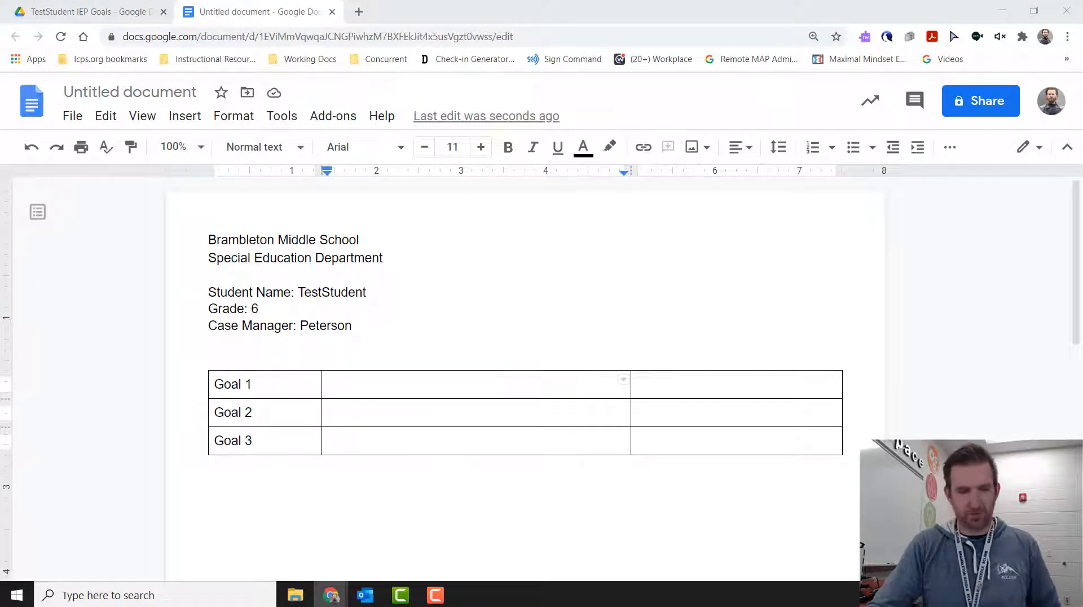
{"action": "left_click", "coordinate": [375, 382]}
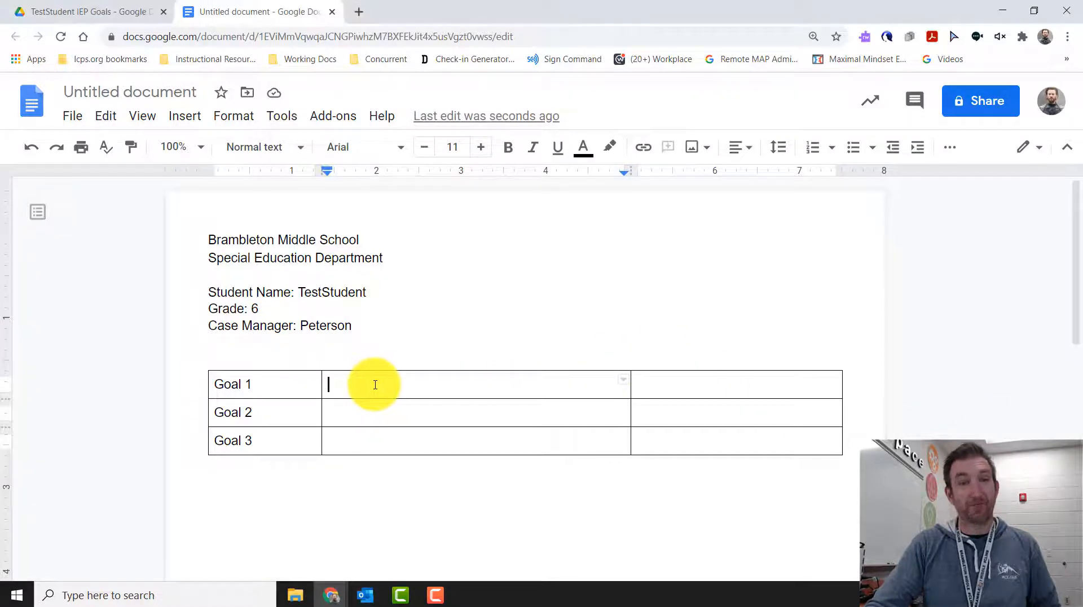
{"action": "double_click", "coordinate": [384, 385]}
{"action": "type", "text": "By October 2021, TestStudent will solve whole number and decimal multi-step problems (to include word problems) that can include addition, subtraction, and multiplication on 3 out of 4 opportunities as measured by student work samples and data collection."}
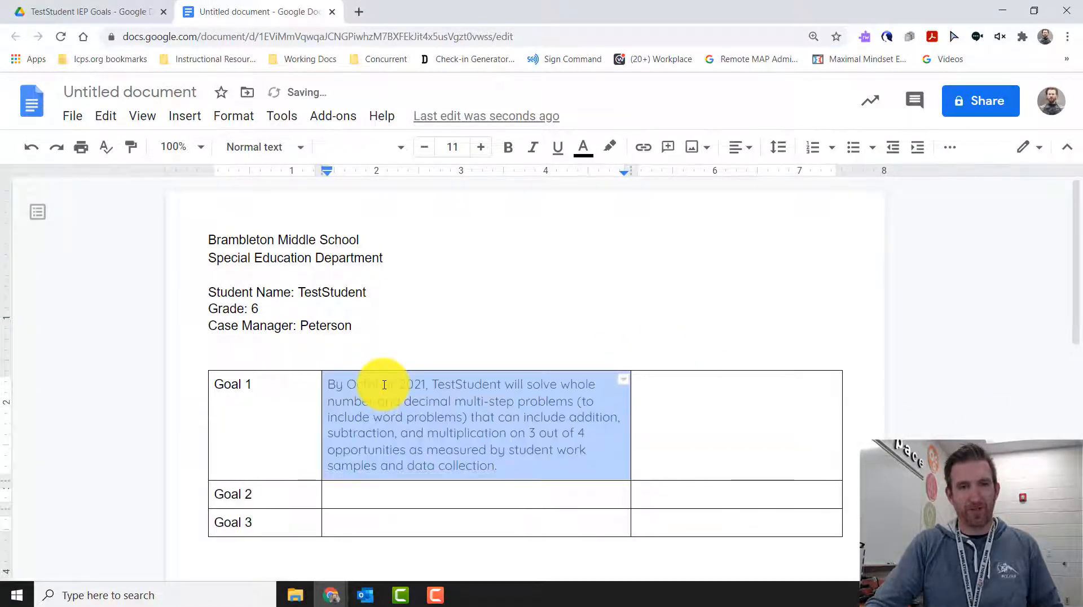
{"action": "left_click", "coordinate": [420, 400]}
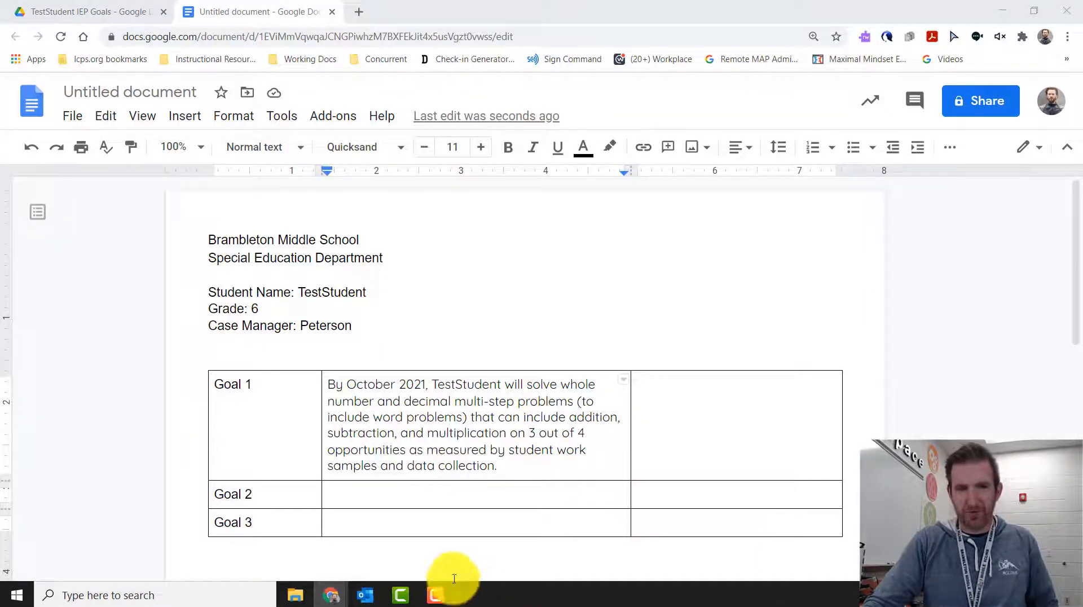
Fill the cell beside Goal 2 with the October 2021 goal on turning in assigned work by the due date, 4 out of 5 opportunities.
{"action": "double_click", "coordinate": [414, 490]}
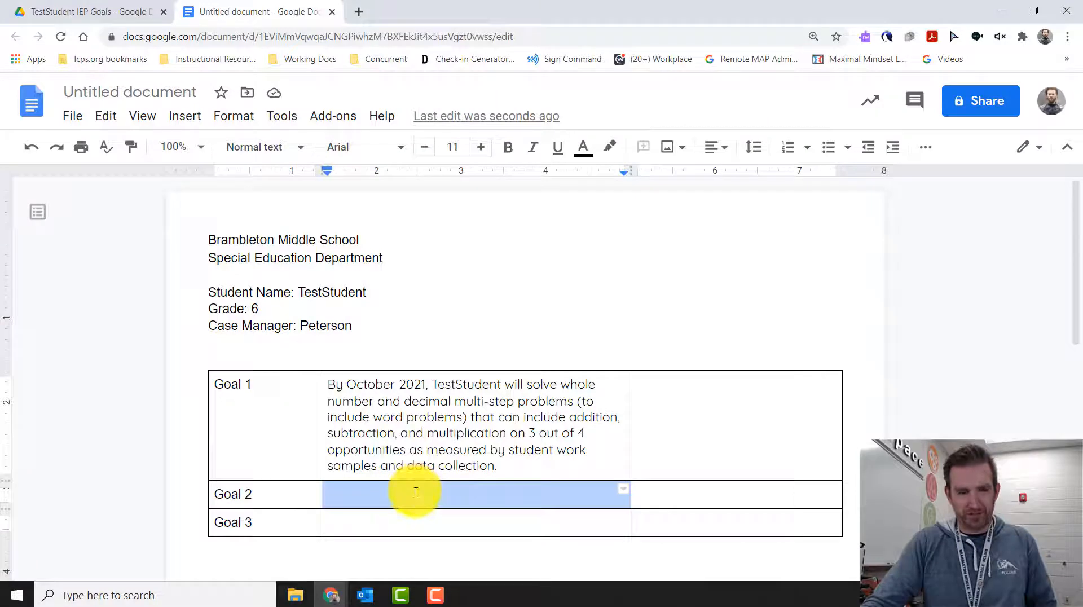
{"action": "left_click", "coordinate": [413, 495]}
{"action": "type", "text": "By October 2021, TestStudent will complete the work he is assigned and turn it in on the due date on 4 out of 5 opportunities as measured by teacher-charted data."}
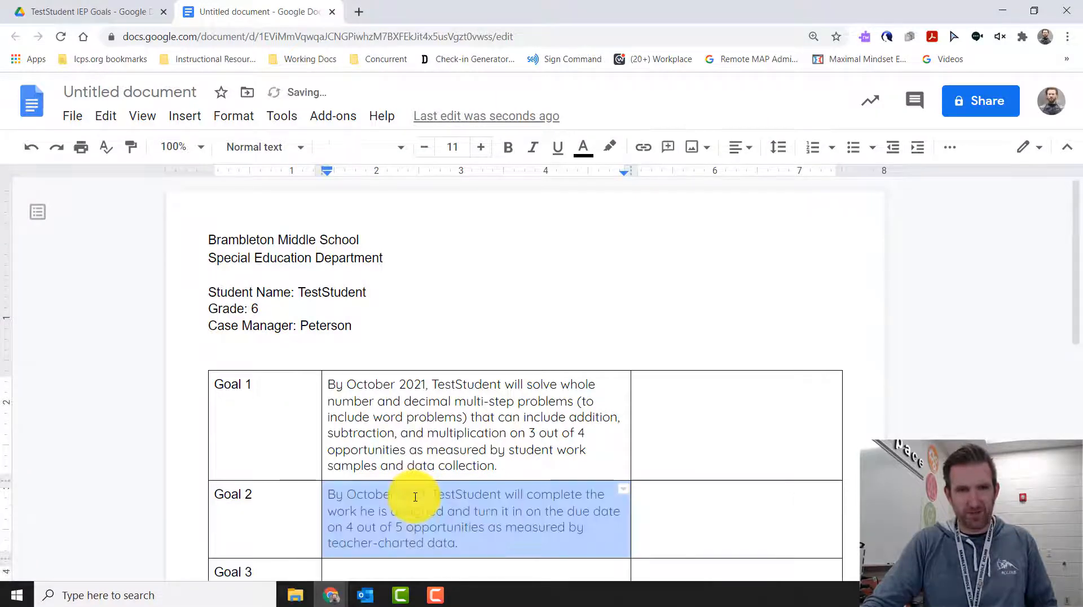
Fill the cell beside Goal 3 with "Does TestStudent use learning lab time effectively?".
{"action": "scroll", "coordinate": [512, 508], "scroll_direction": "down", "scroll_amount": 3}
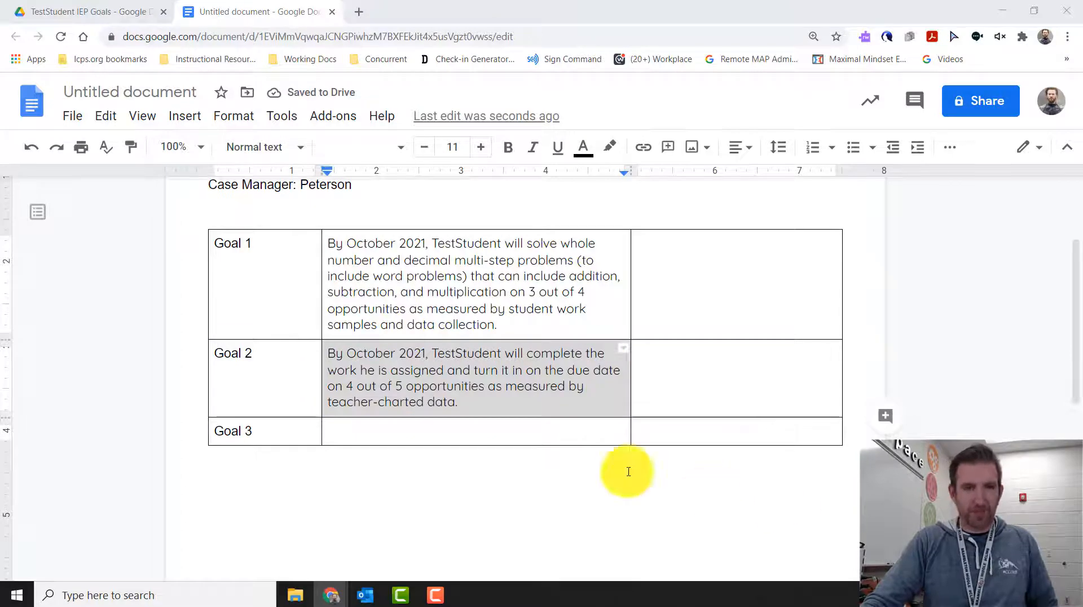
{"action": "left_click", "coordinate": [355, 429]}
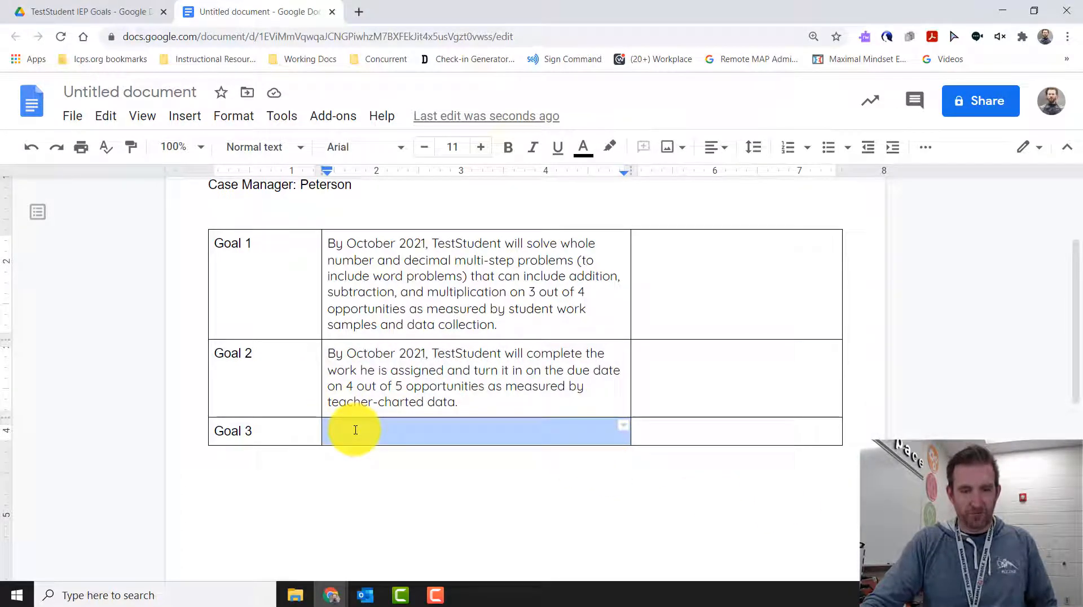
{"action": "left_click", "coordinate": [356, 430]}
{"action": "type", "text": "Does TestStudent use learning lab time effectively?"}
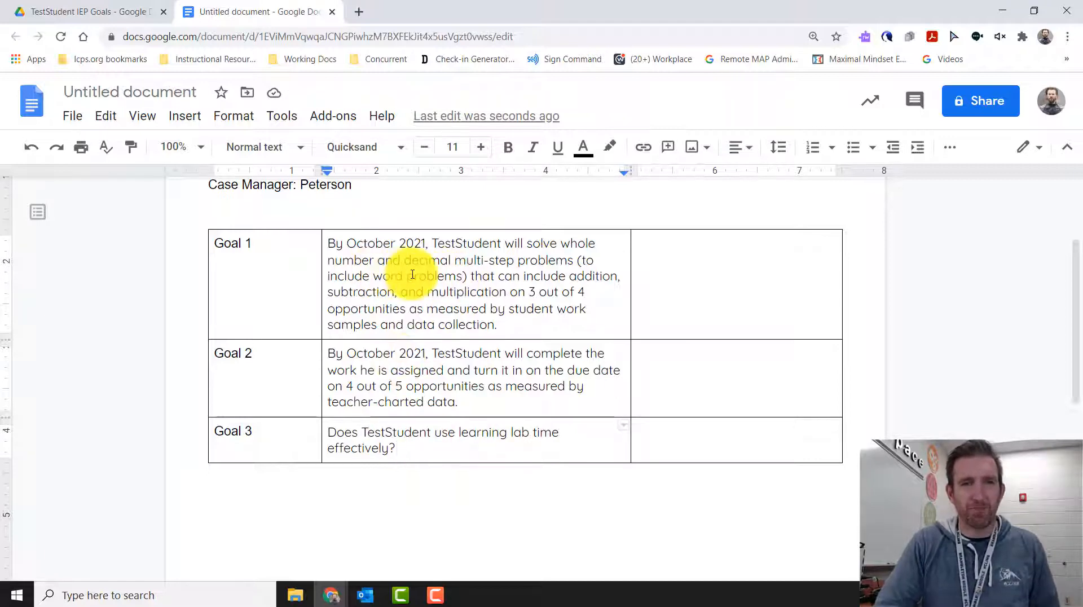
Add a subject line under each goal label: Math for Goal 1, Skills for Goal 2 and Learning Lab for Goal 3.
{"action": "left_click", "coordinate": [257, 243]}
{"action": "key", "text": "Return"}
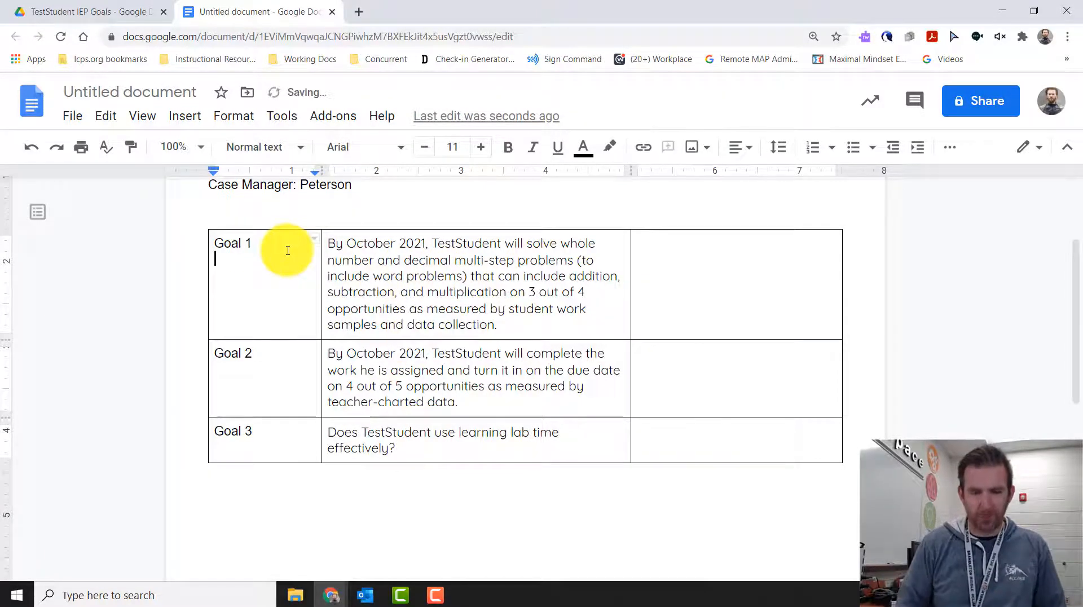
{"action": "type", "text": "Math"}
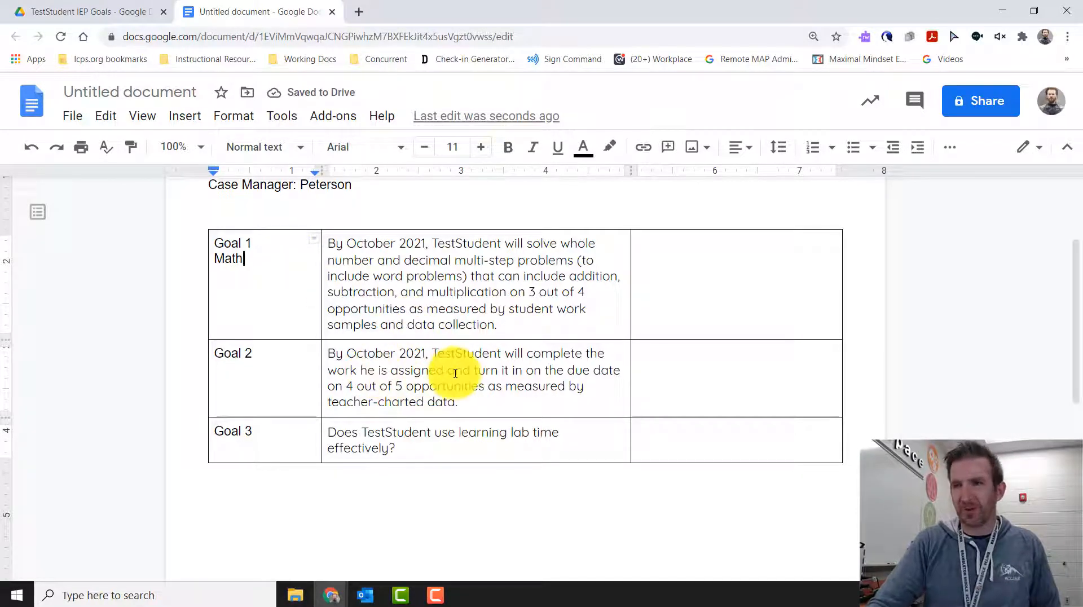
{"action": "left_click", "coordinate": [278, 355]}
{"action": "key", "text": "Return"}
{"action": "type", "text": "Skills"}
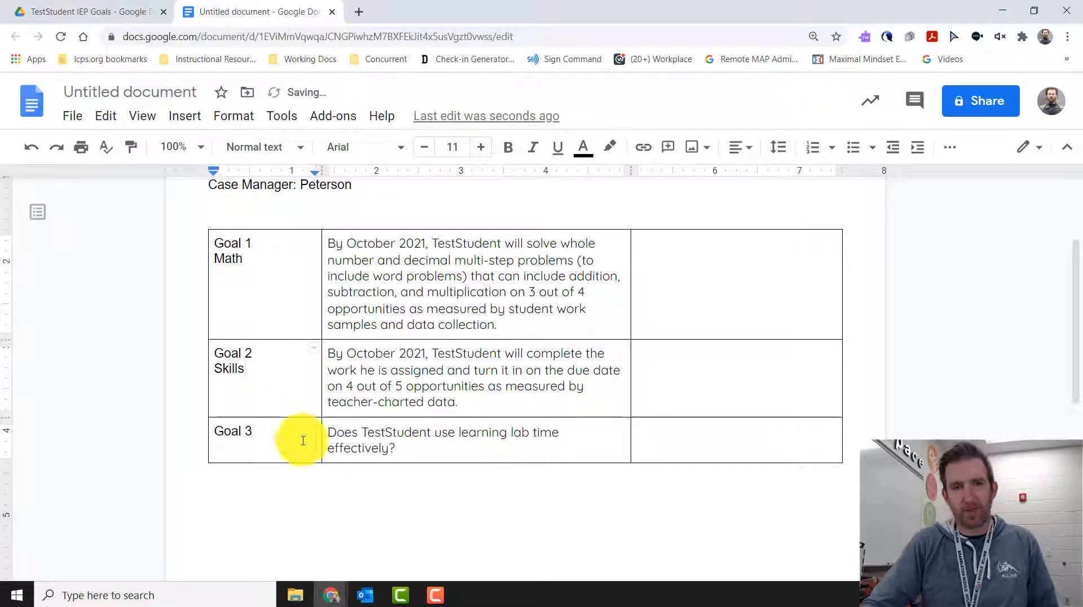
{"action": "left_click", "coordinate": [282, 437]}
{"action": "key", "text": "Return"}
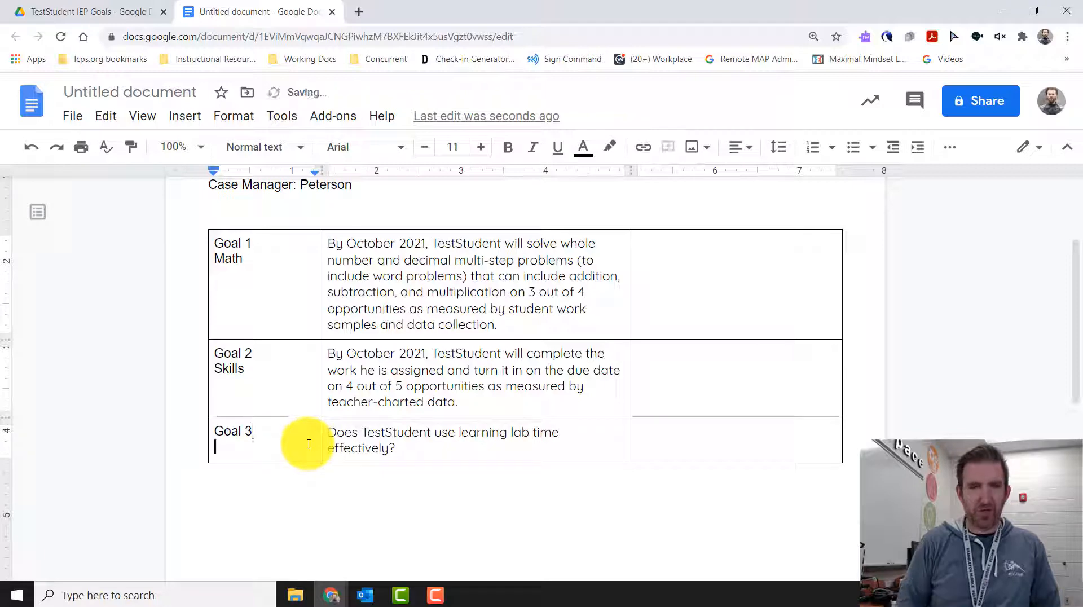
{"action": "type", "text": "Learning Lab"}
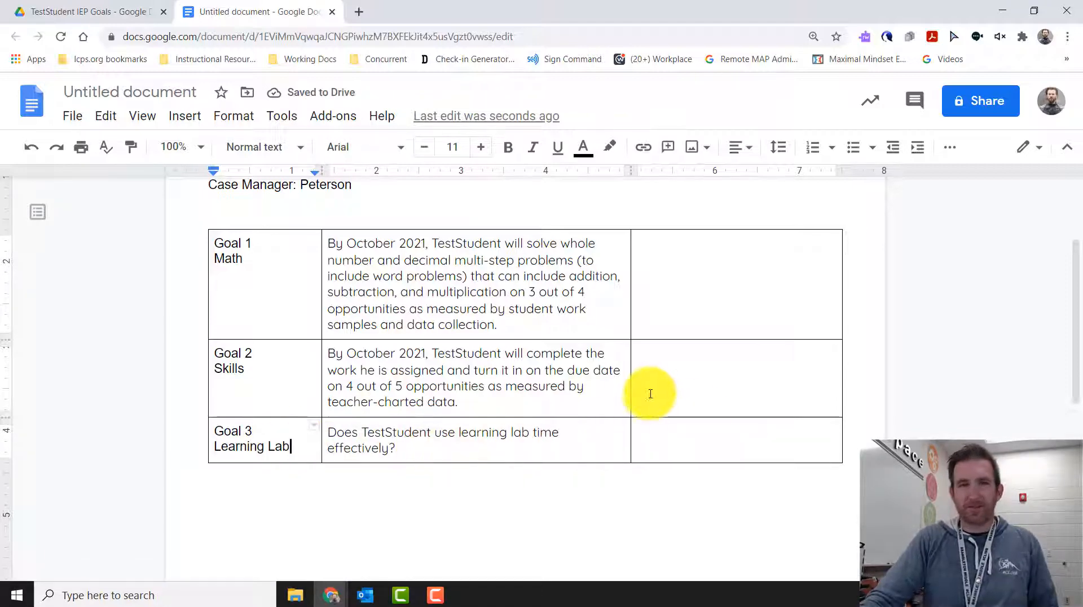
Add a highlighted Color Code legend below the table: Math - Blue, English - Red, Skills - Yellow, Learning Lab - Green.
{"action": "scroll", "coordinate": [581, 417], "scroll_direction": "down", "scroll_amount": 1}
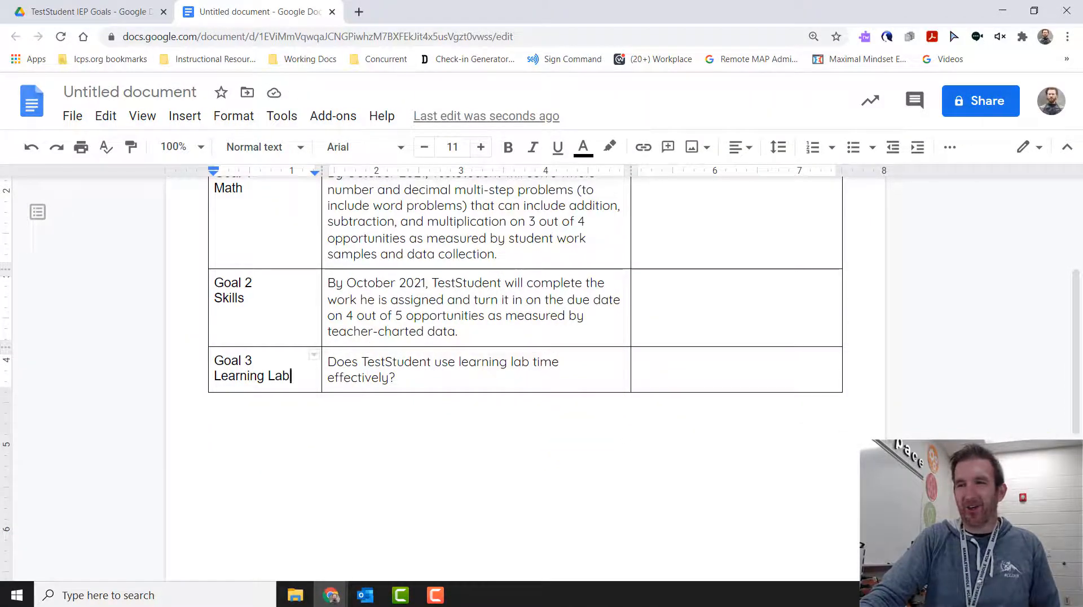
{"action": "left_click", "coordinate": [254, 414]}
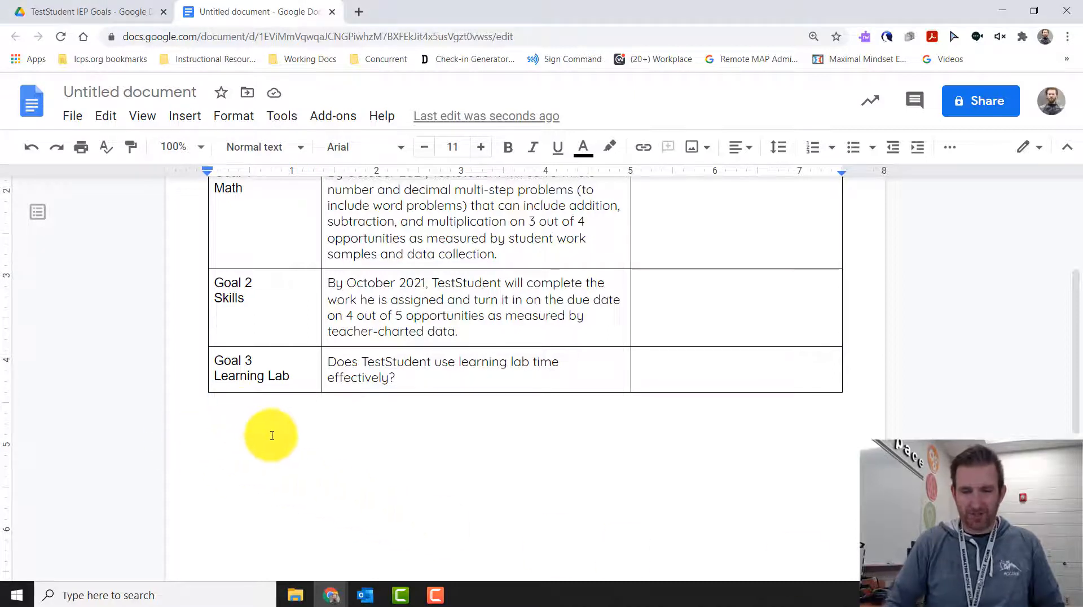
{"action": "type", "text": "Color Code: Math - Blue English - Red Skills - Yellow Learning Lab - Green"}
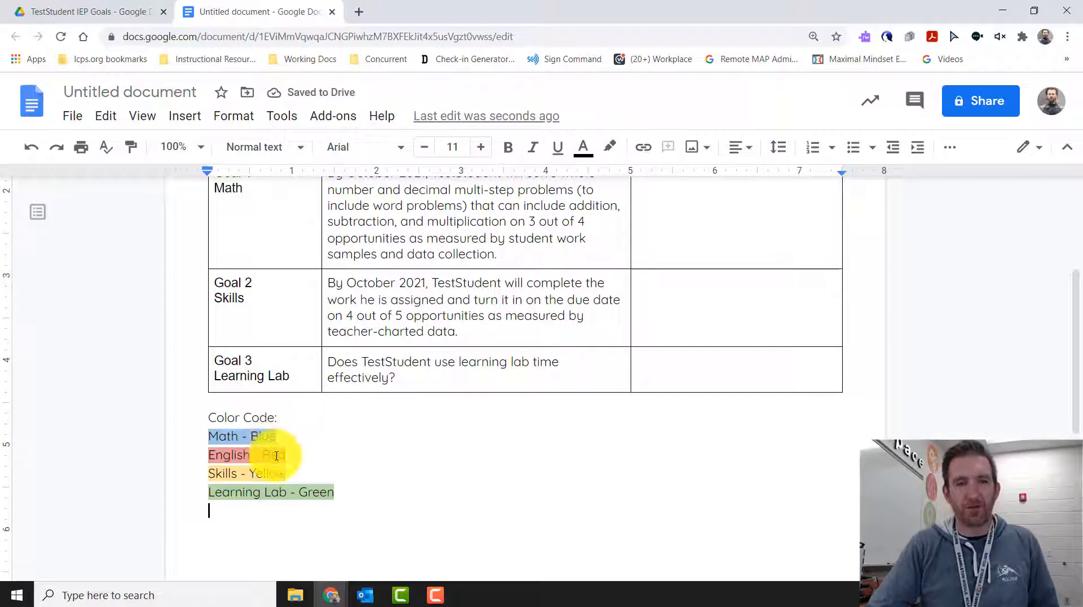
Shade the Goal 1 Math label cell and its goal description cell light blue, matching the legend.
{"action": "scroll", "coordinate": [262, 461], "scroll_direction": "up", "scroll_amount": 1}
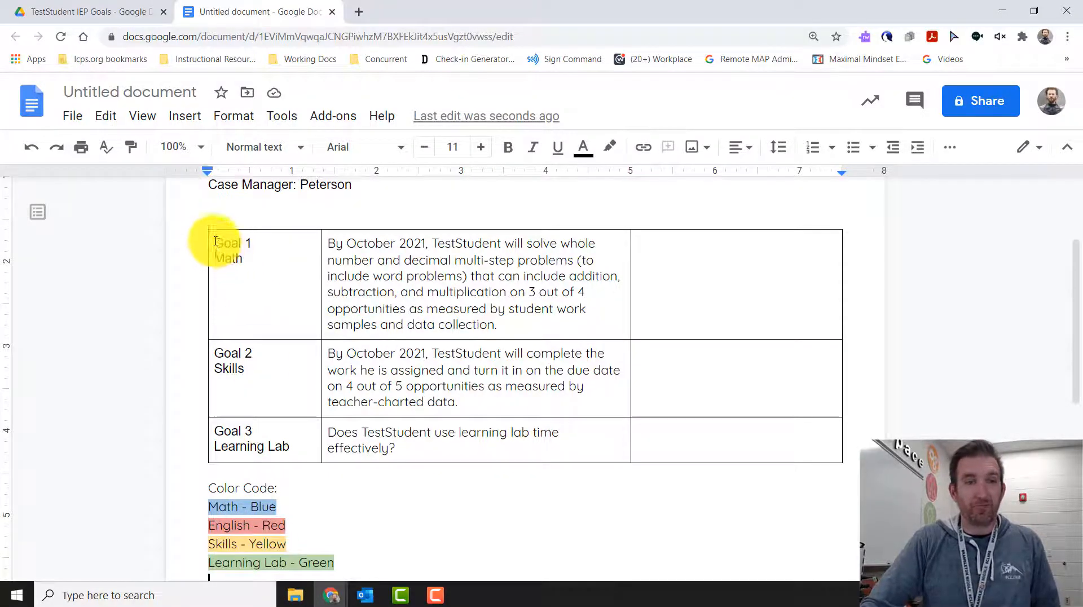
{"action": "left_click_drag", "start_coordinate": [240, 243], "coordinate": [370, 267]}
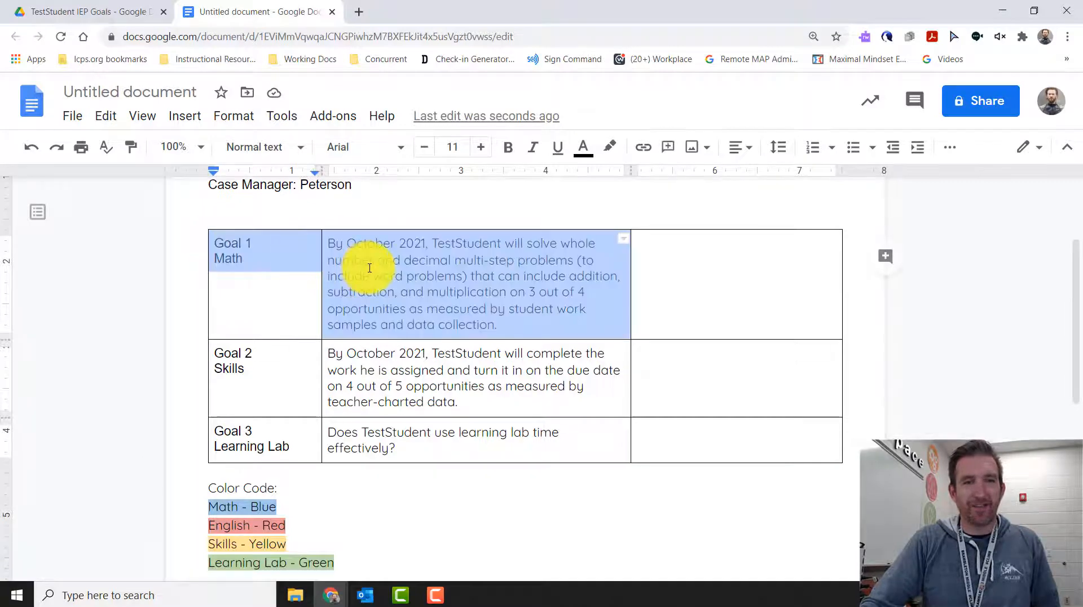
{"action": "left_click_drag", "start_coordinate": [227, 242], "coordinate": [387, 254]}
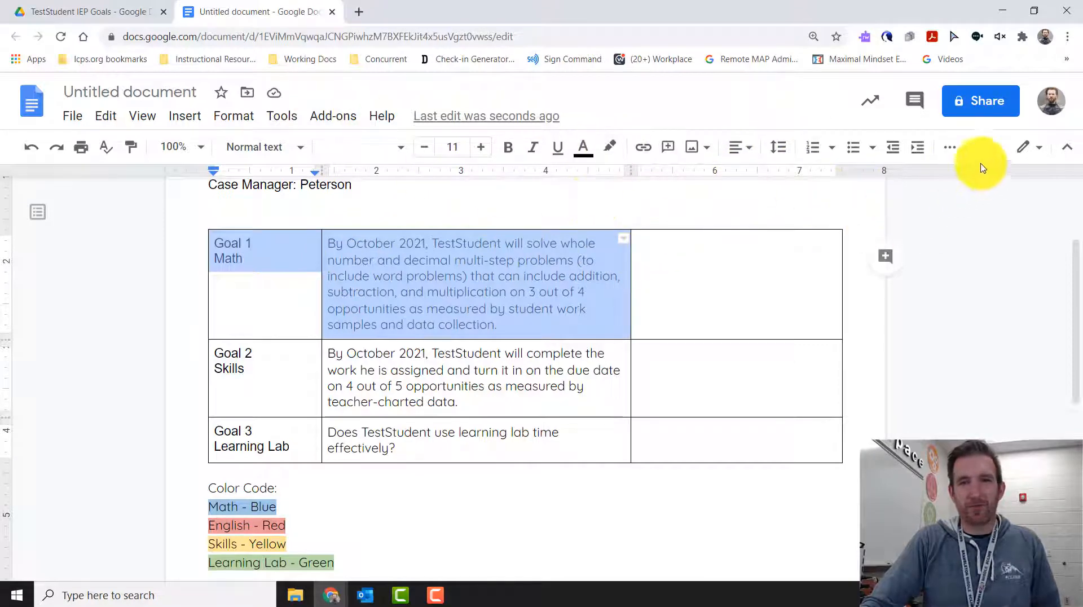
{"action": "left_click", "coordinate": [951, 151]}
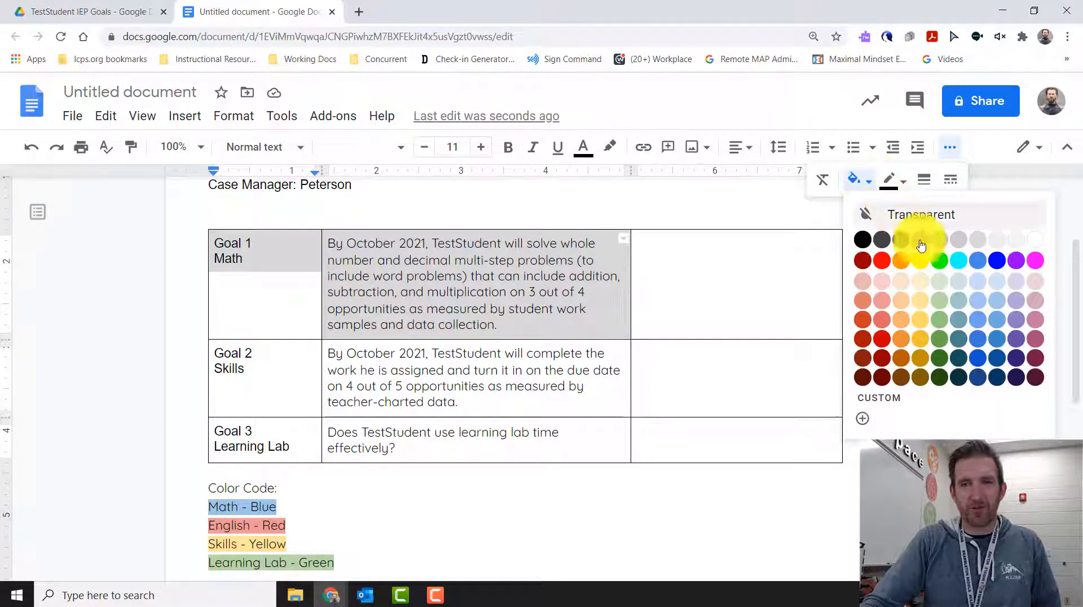
{"action": "left_click", "coordinate": [996, 307]}
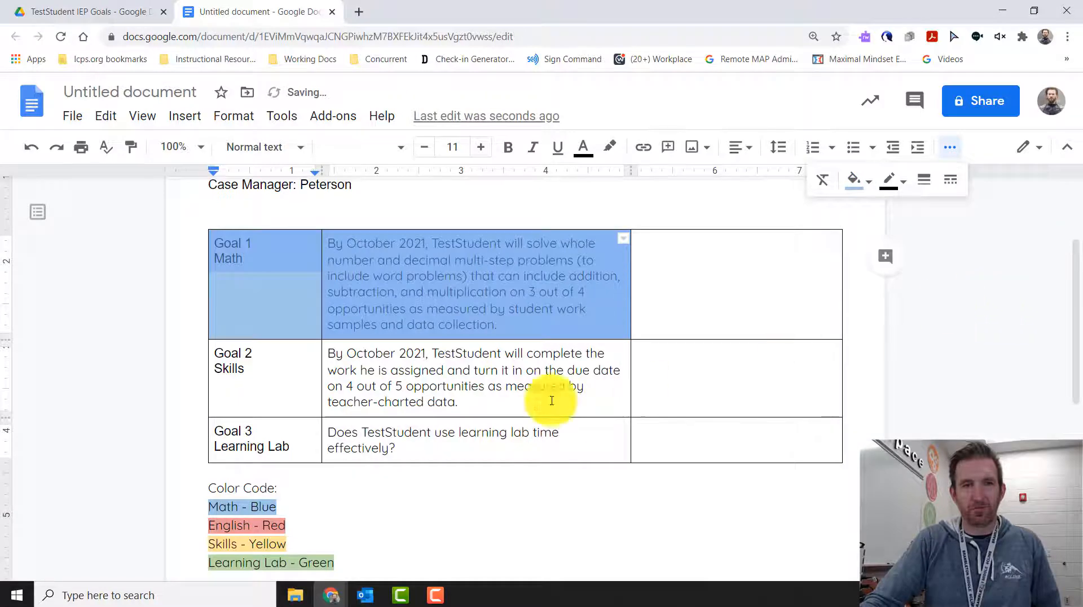
Shade the Goal 2 Skills label cell and its goal description cell light yellow.
{"action": "left_click", "coordinate": [261, 376]}
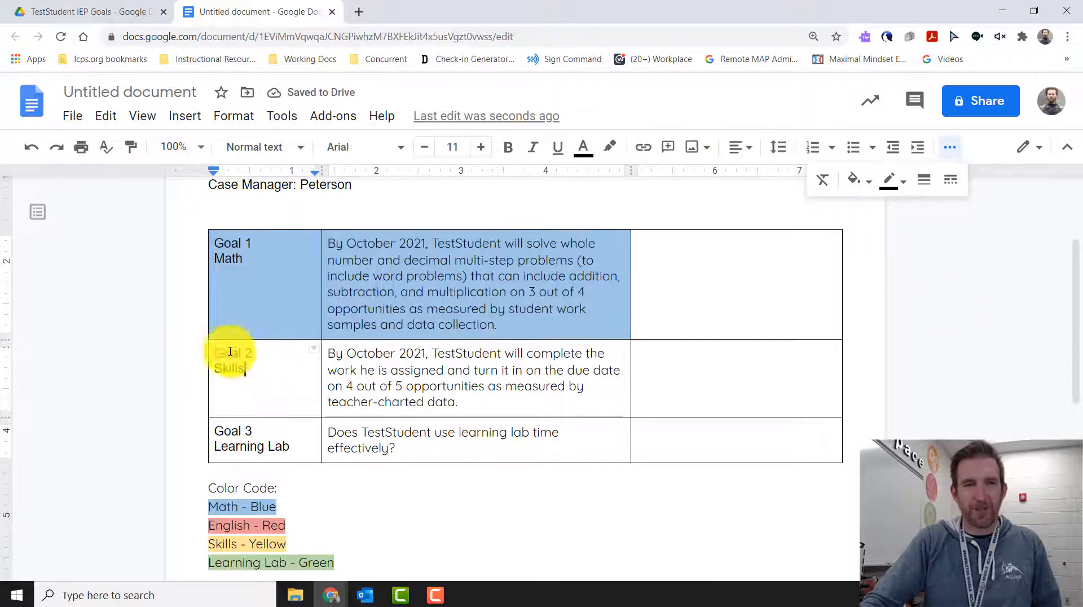
{"action": "left_click_drag", "start_coordinate": [208, 350], "coordinate": [583, 344]}
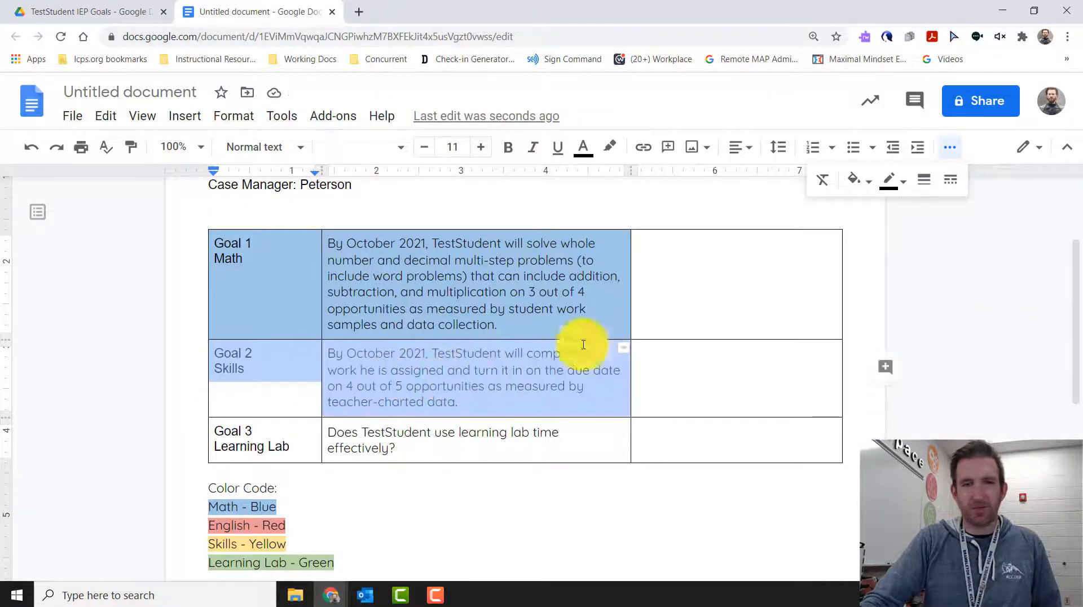
{"action": "left_click", "coordinate": [871, 184]}
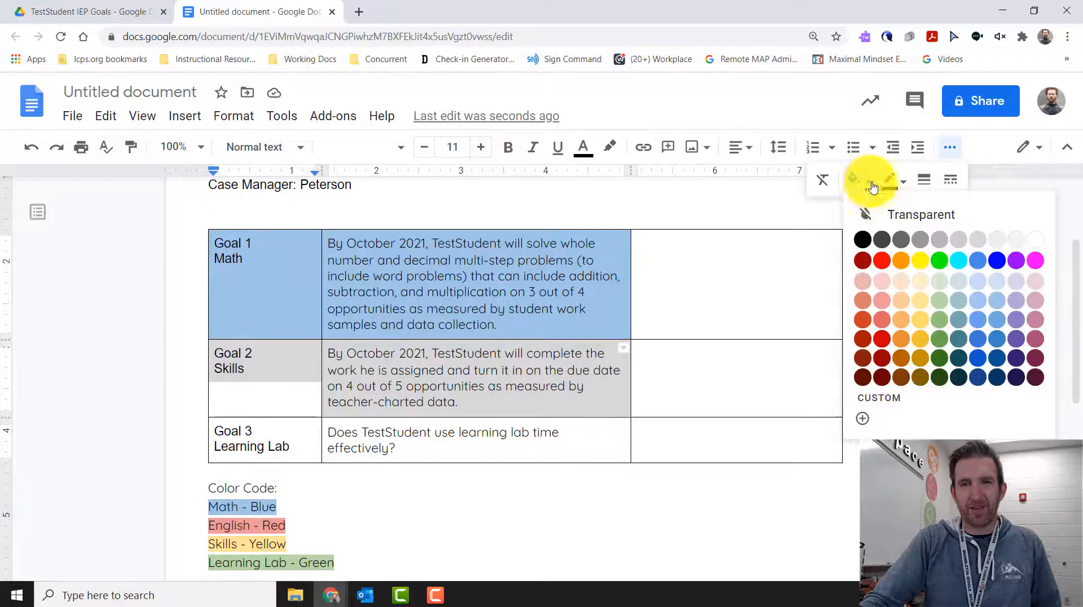
{"action": "left_click", "coordinate": [920, 308]}
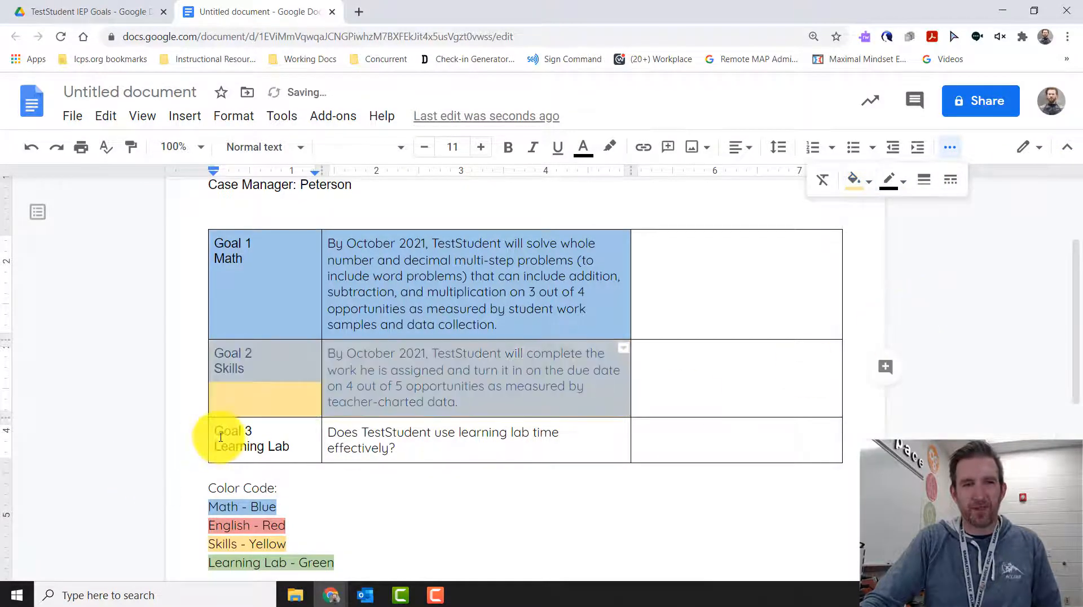
Shade the Goal 3 Learning Lab label cell and its description cell light green.
{"action": "left_click_drag", "start_coordinate": [219, 431], "coordinate": [375, 443]}
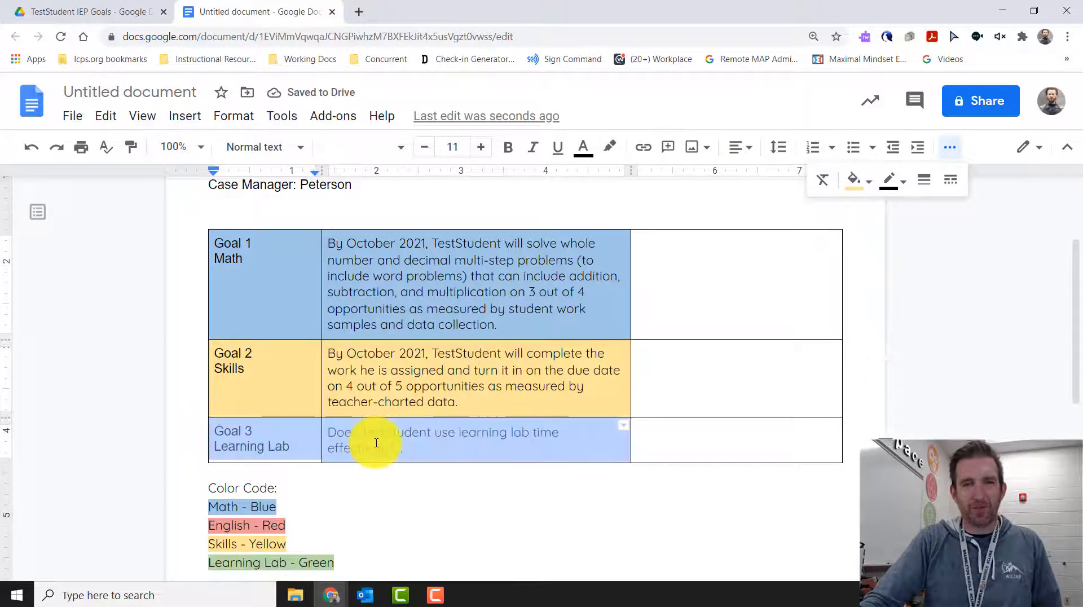
{"action": "left_click", "coordinate": [860, 180]}
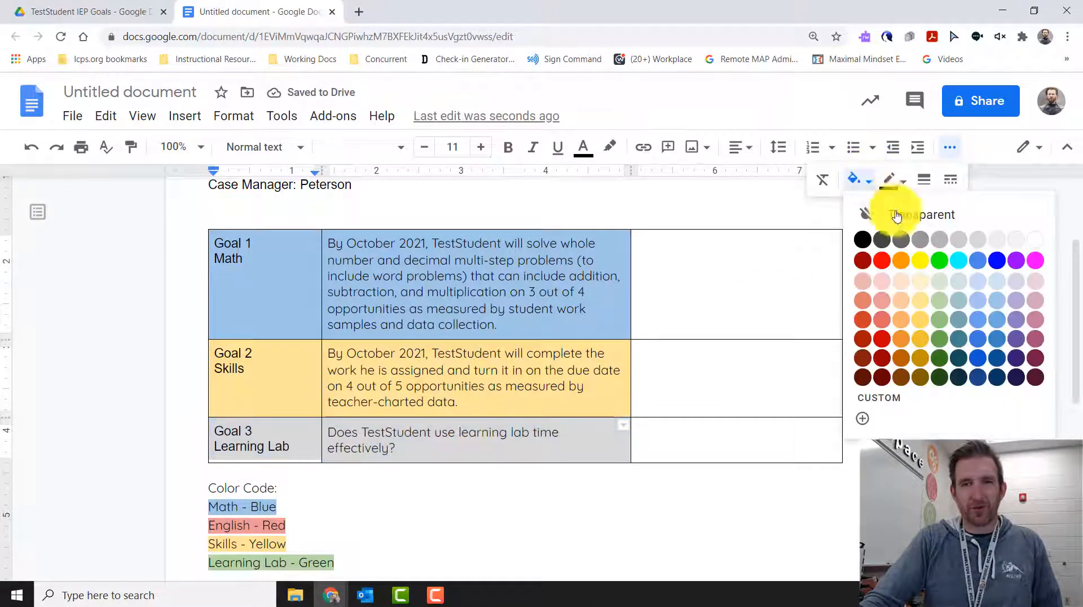
{"action": "left_click", "coordinate": [935, 310]}
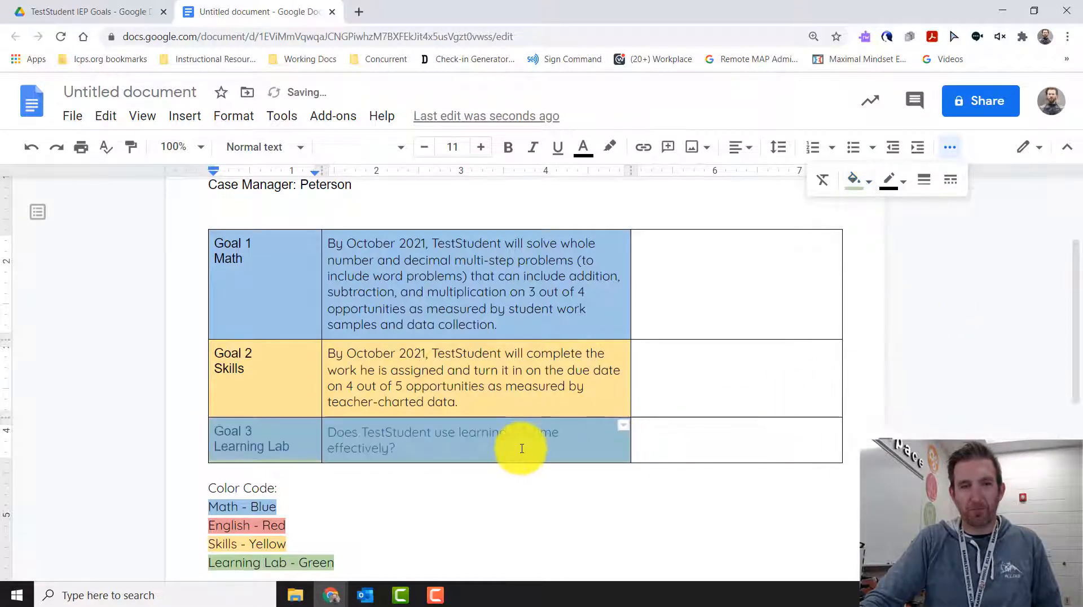
{"action": "left_click", "coordinate": [524, 447]}
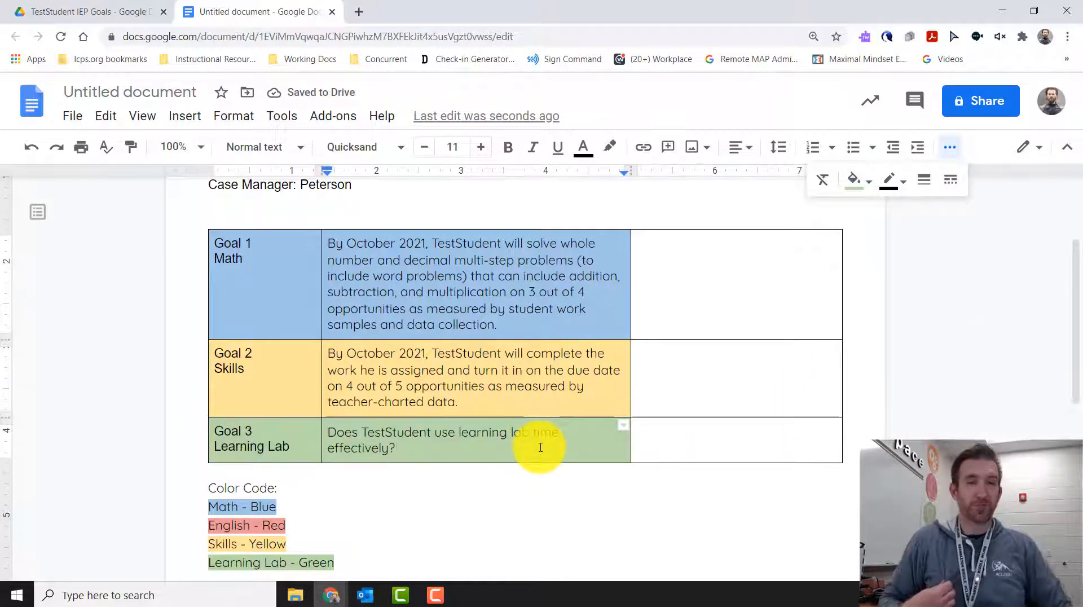